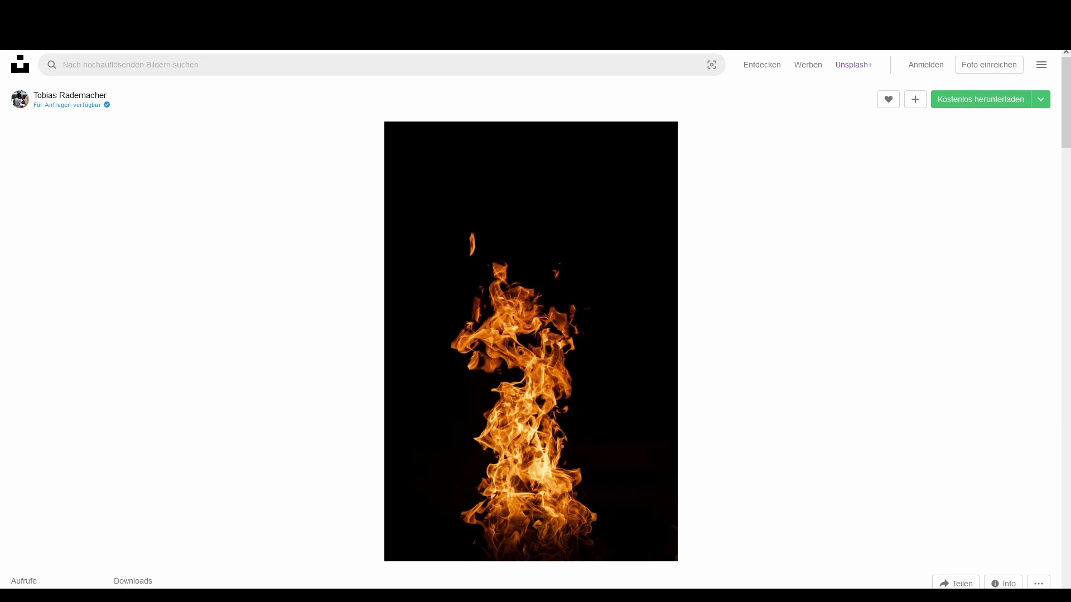
# Switch to Blender, enlarge the lower area slightly and change it from the Asset Browser to the Shader Editor
pyautogui.click(433, 589)
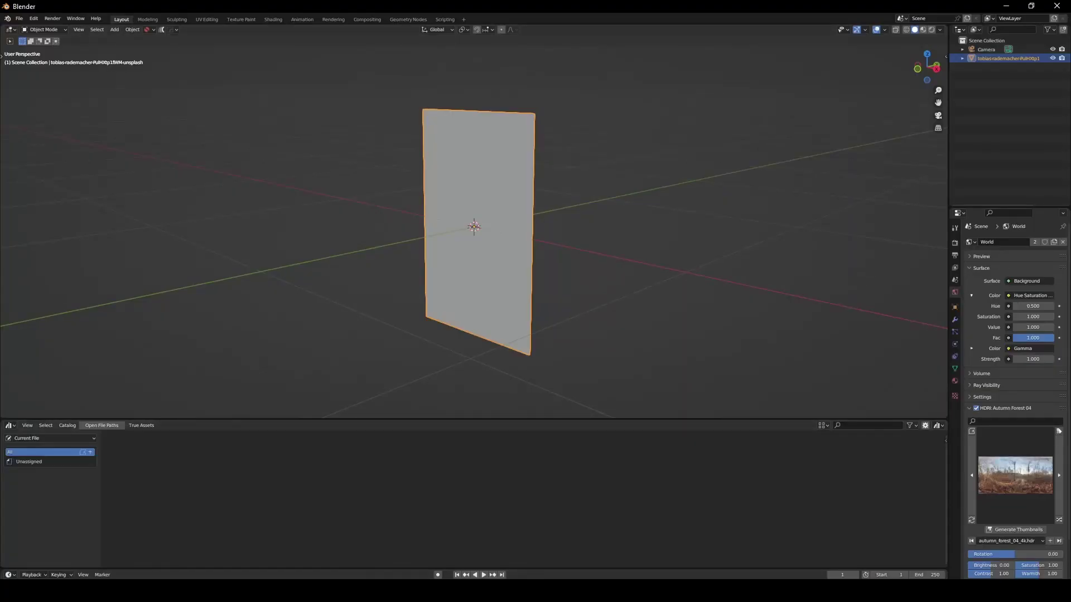
pyautogui.moveTo(474, 419); pyautogui.dragTo(474, 395)
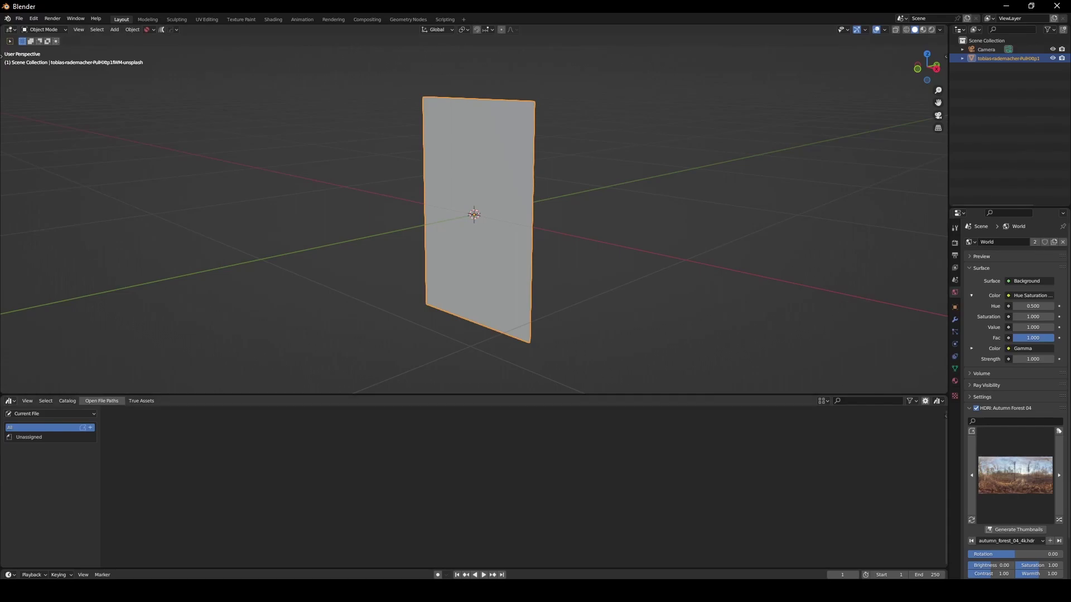
pyautogui.click(10, 401)
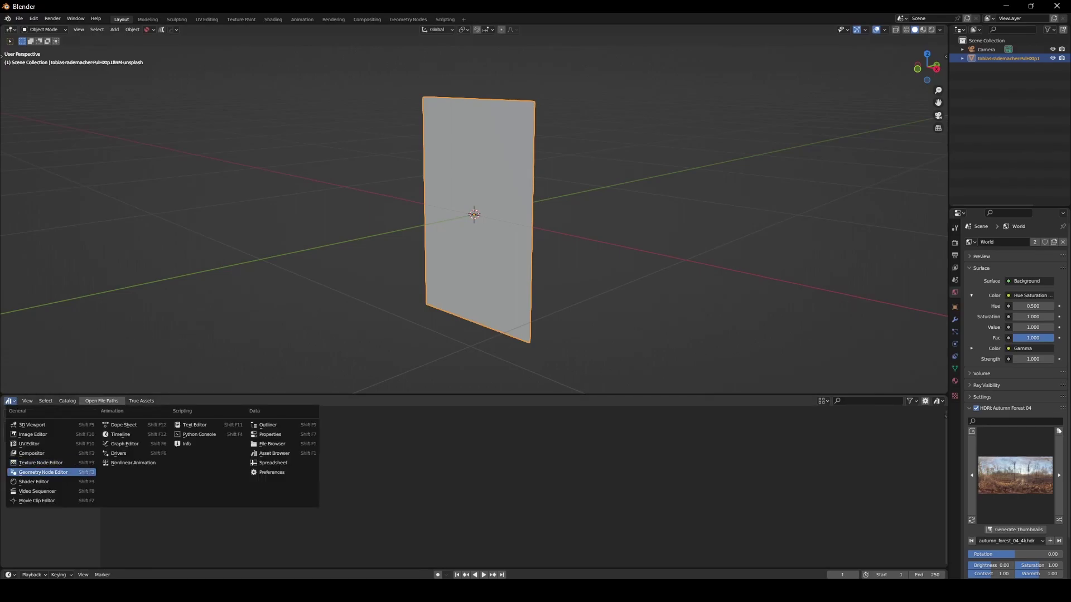
pyautogui.click(34, 482)
pyautogui.moveTo(416, 516); pyautogui.dragTo(416, 489, button='middle')
pyautogui.scroll(3, 417, 489)
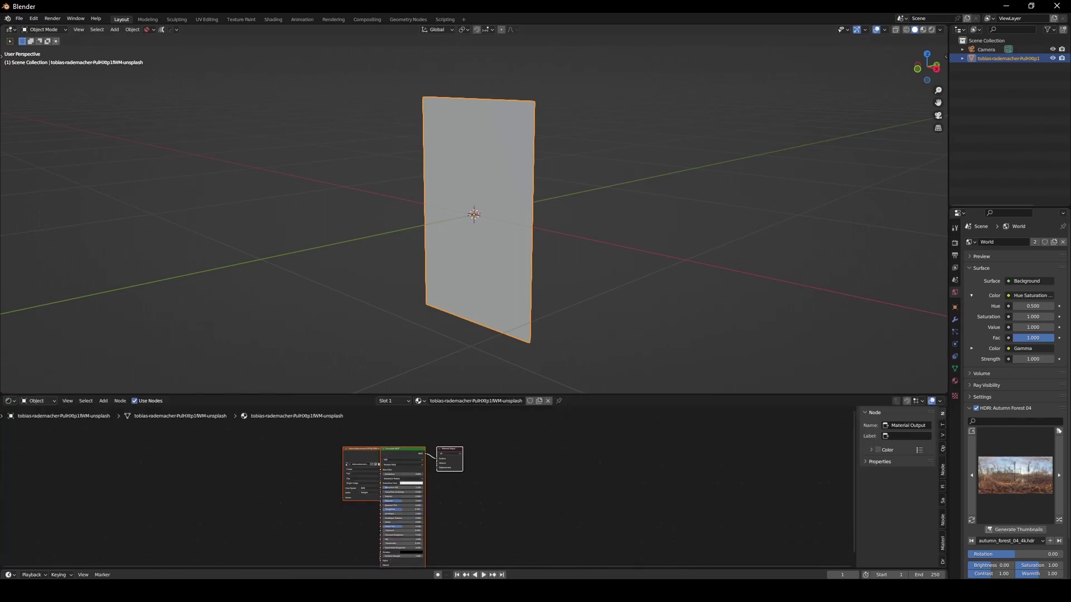
# Delete the shader node between the fire image texture and Material Output, and move the image texture node farther from the output
pyautogui.click(405, 452)
pyautogui.press('x')
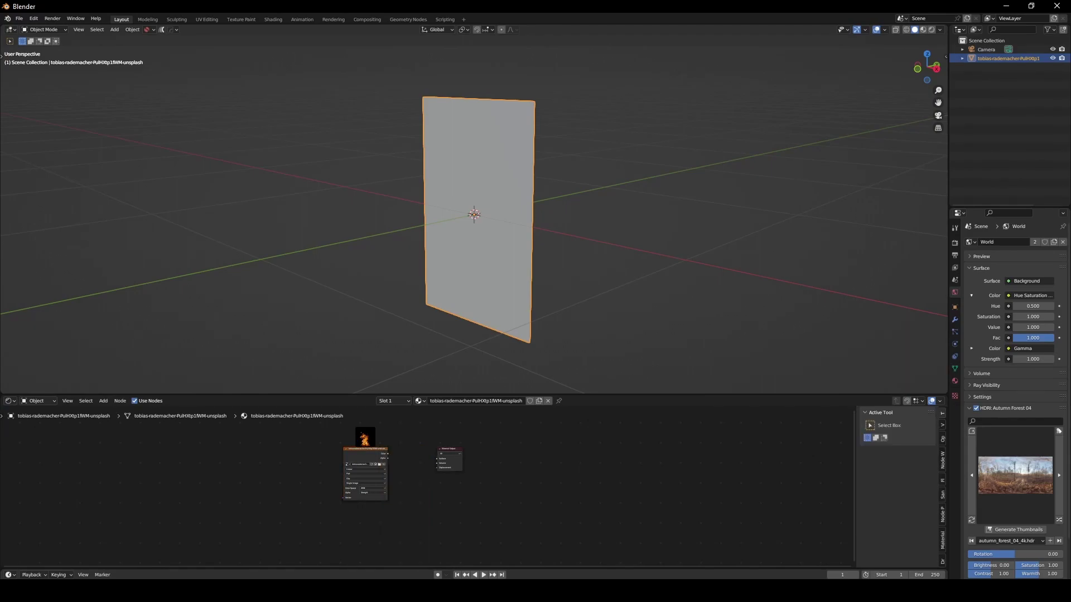
pyautogui.moveTo(360, 453); pyautogui.dragTo(270, 465)
pyautogui.scroll(6, 429, 481)
pyautogui.moveTo(429, 481); pyautogui.dragTo(573, 437, button='middle')
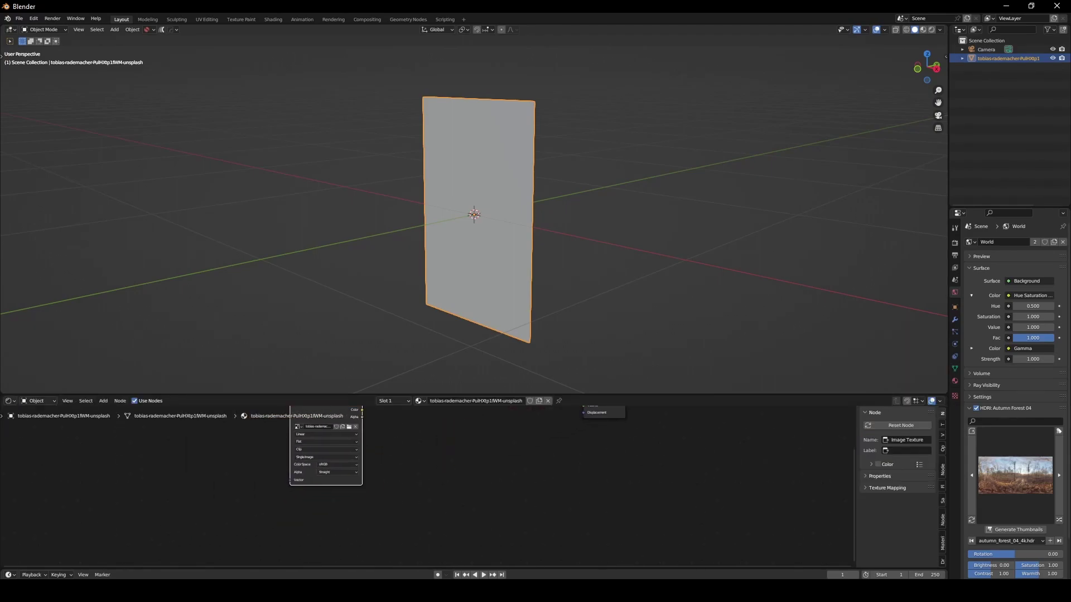
# Add a second Image Texture node directly below the fire image texture node
pyautogui.click(384, 488)
pyautogui.hotkey('shift', 'a')
pyautogui.click(383, 489)
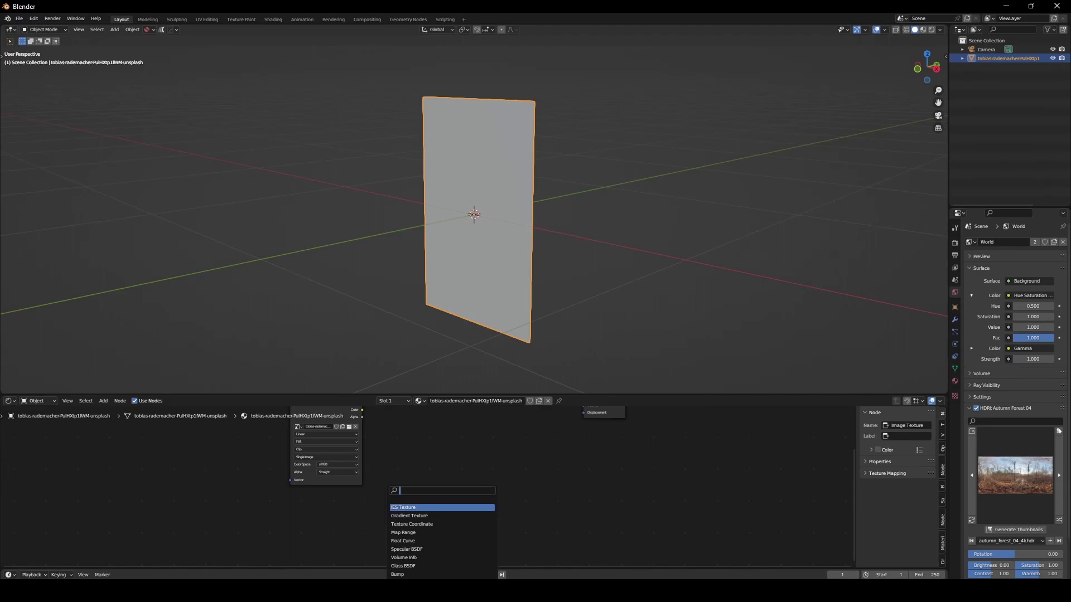
pyautogui.write('image')
pyautogui.press('Return')
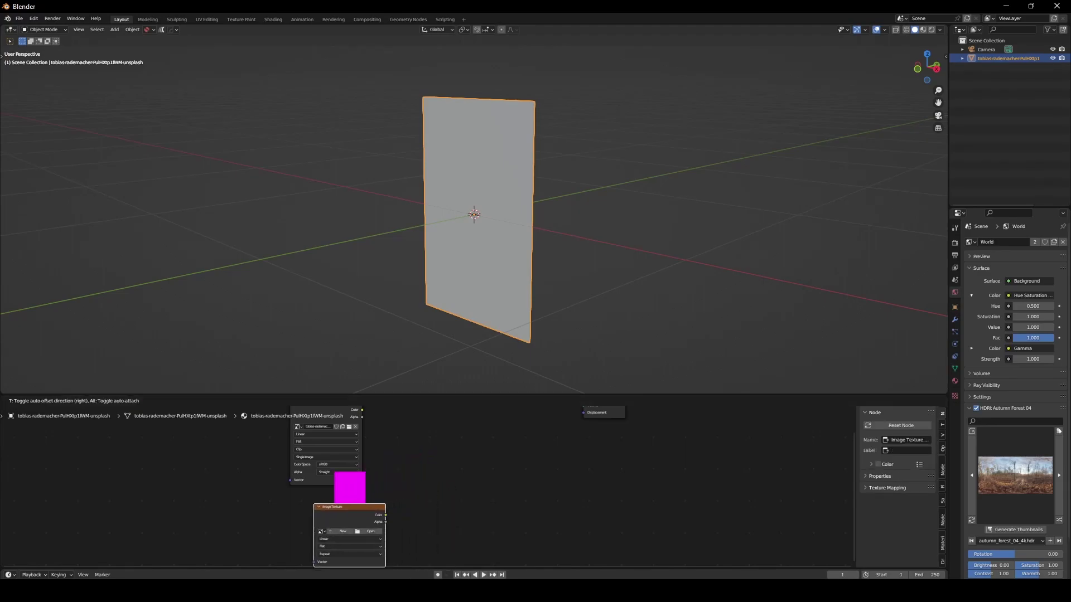
pyautogui.click(358, 526)
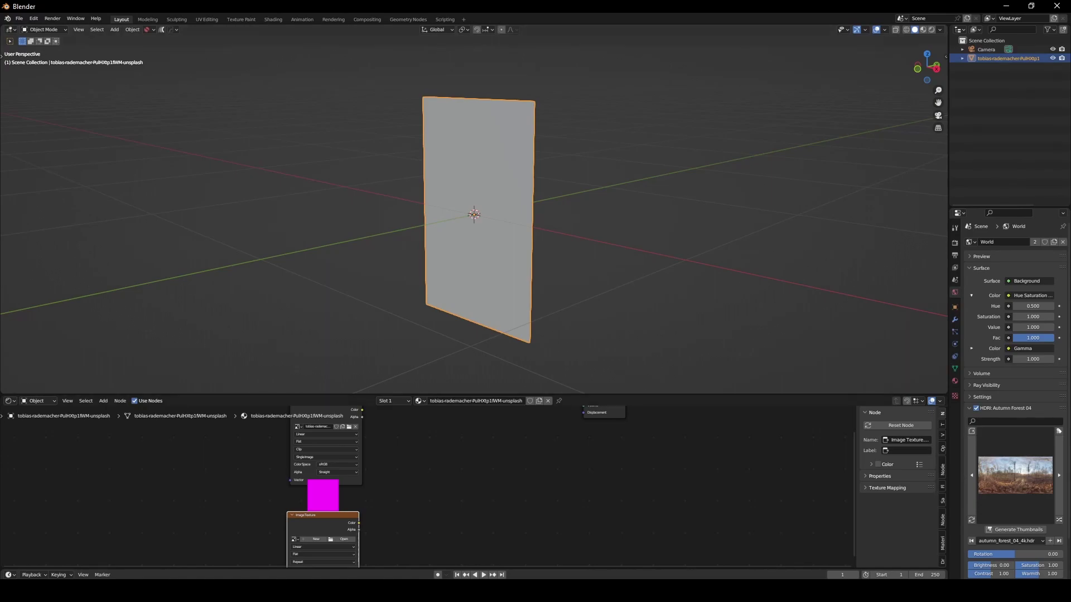
# Create a new white blank image named "whatever" in the empty Image Texture node
pyautogui.moveTo(328, 538); pyautogui.dragTo(325, 460, button='middle')
pyautogui.scroll(3, 324, 460)
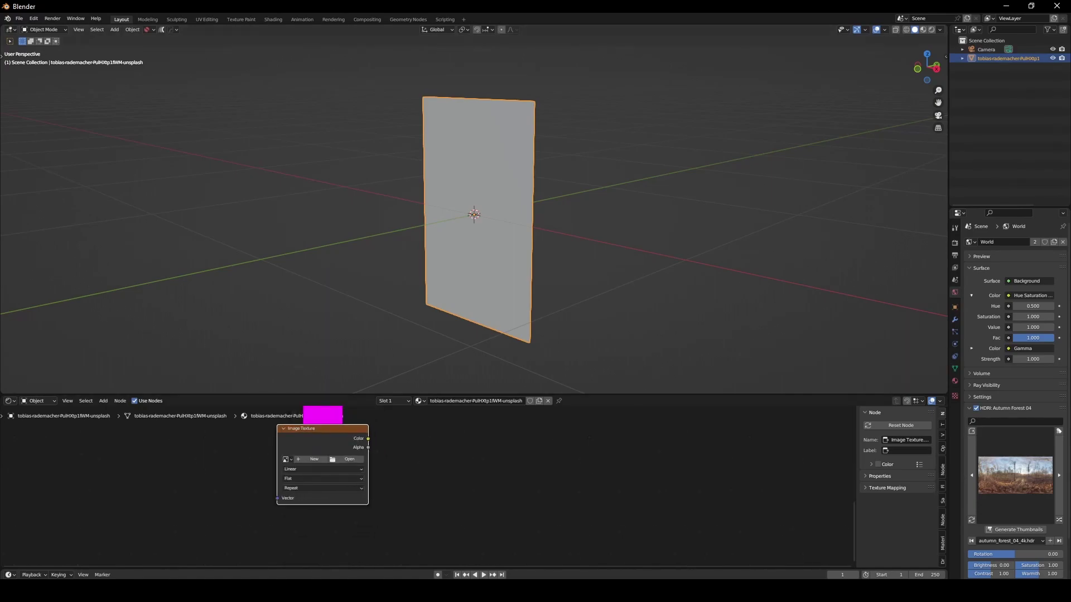
pyautogui.click(312, 460)
pyautogui.click(335, 501)
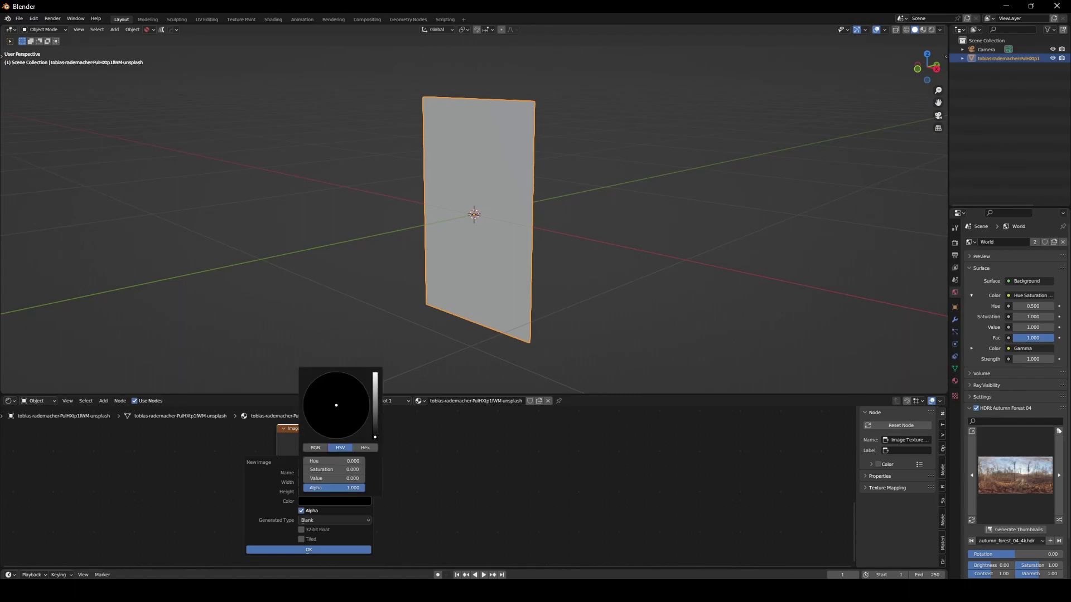
pyautogui.moveTo(375, 437); pyautogui.dragTo(375, 373)
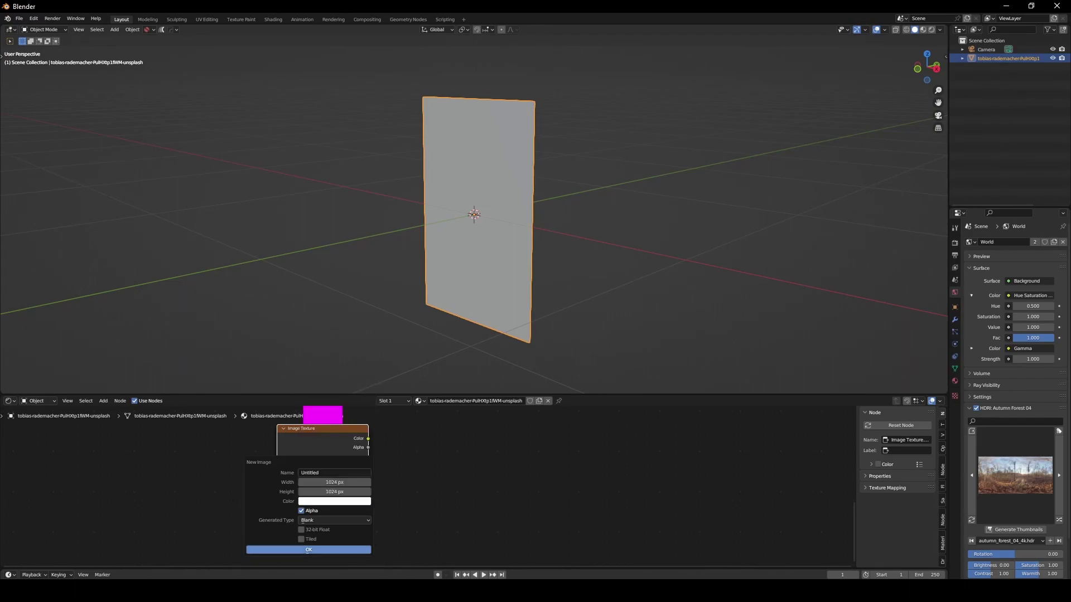
pyautogui.click(334, 473)
pyautogui.write('wh')
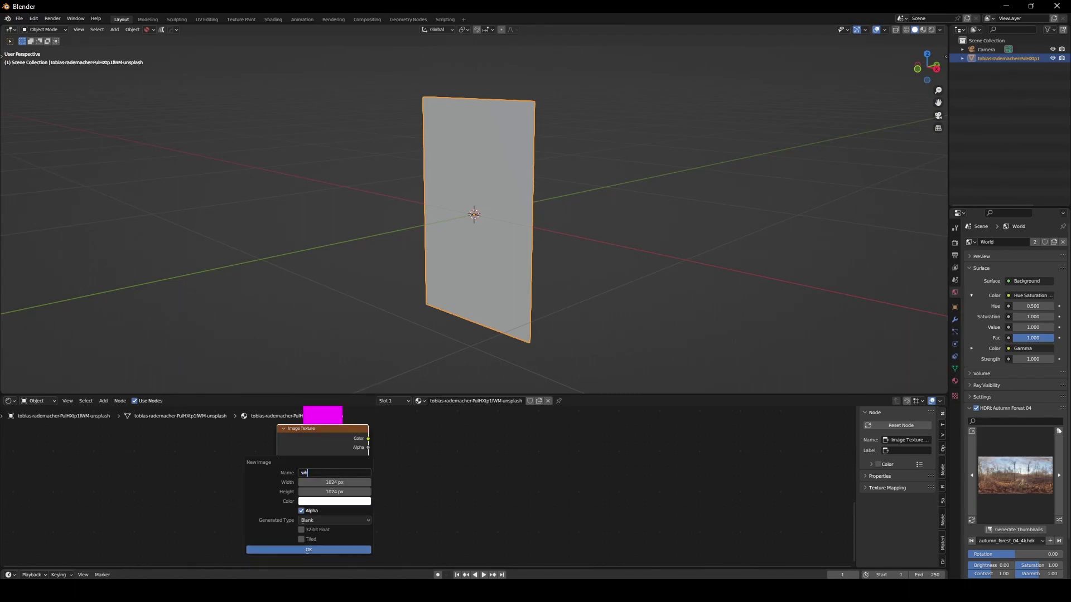
pyautogui.write('atever')
pyautogui.press('Return')
pyautogui.click(308, 550)
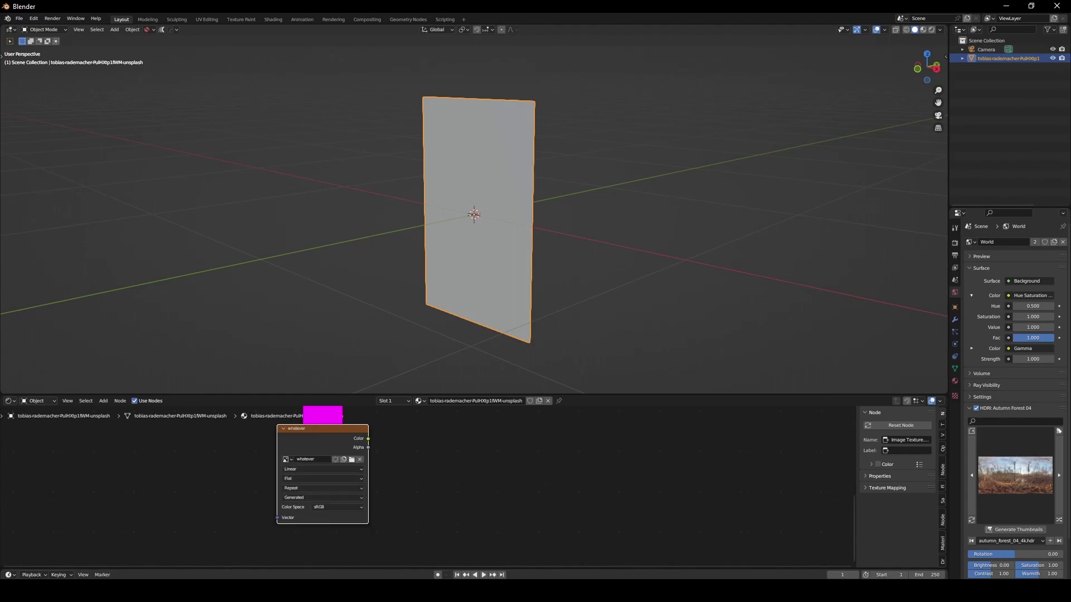
# Combine the colour outputs of the fire image and the "whatever" image in a new Mix colour node
pyautogui.scroll(-3, 423, 481)
pyautogui.moveTo(422, 481); pyautogui.dragTo(377, 534, button='middle')
pyautogui.scroll(-1, 396, 532)
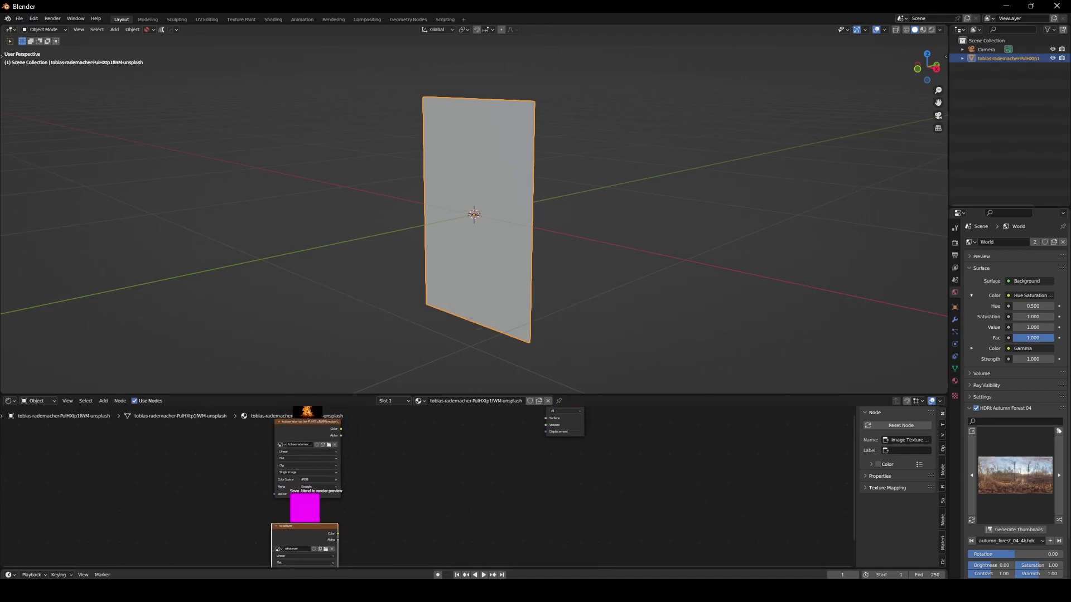
pyautogui.keyDown('alt'); pyautogui.moveTo(306, 531); pyautogui.dragTo(309, 445, button='right'); pyautogui.keyUp('alt')
pyautogui.press('h')
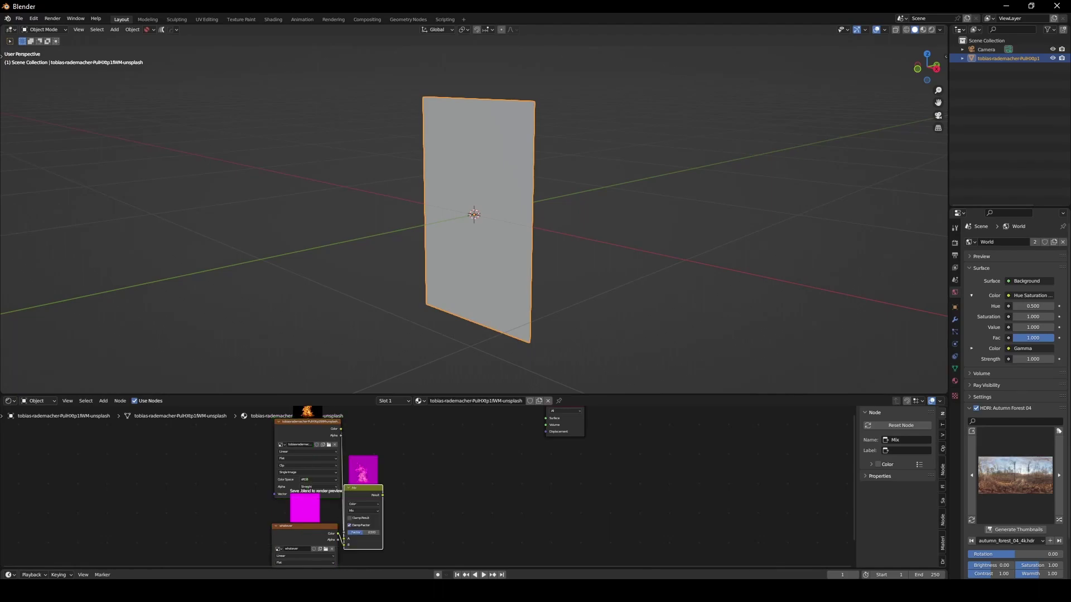
# Set the Mix node's blending mode to Multiply and its factor to 1.000
pyautogui.scroll(6, 404, 493)
pyautogui.moveTo(404, 493); pyautogui.dragTo(432, 416, button='middle')
pyautogui.scroll(3, 433, 416)
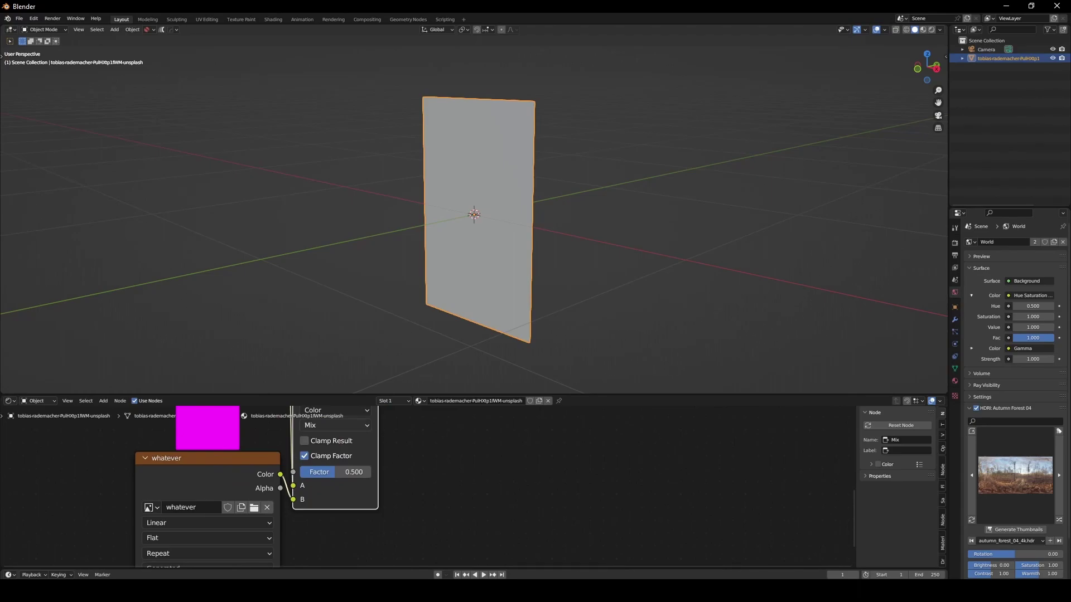
pyautogui.click(335, 426)
pyautogui.moveTo(335, 441); pyautogui.dragTo(341, 475, button='middle')
pyautogui.scroll(-1, 342, 472)
pyautogui.click(342, 462)
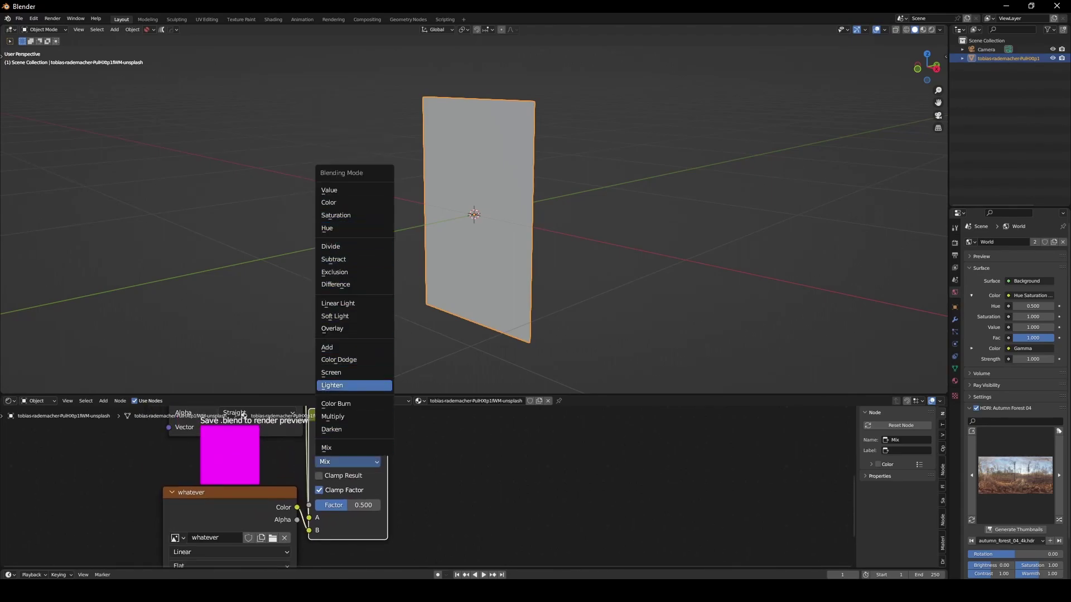
pyautogui.click(333, 417)
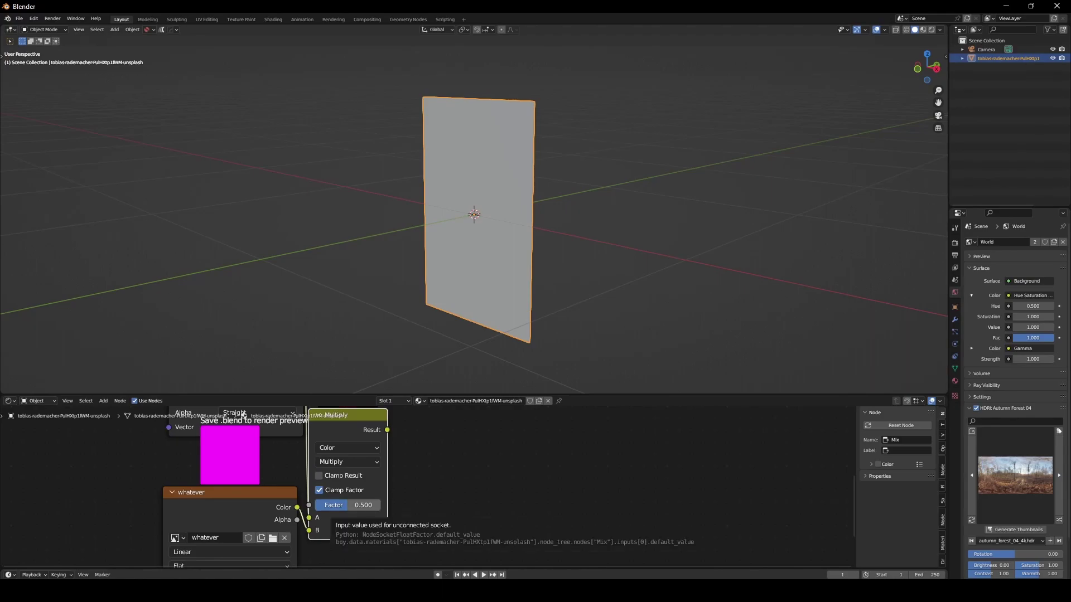
pyautogui.moveTo(348, 505); pyautogui.dragTo(385, 506)
# Add an Emission shader node beyond the Multiply node's output side
pyautogui.moveTo(466, 430); pyautogui.dragTo(432, 490, button='middle')
pyautogui.scroll(-2, 433, 491)
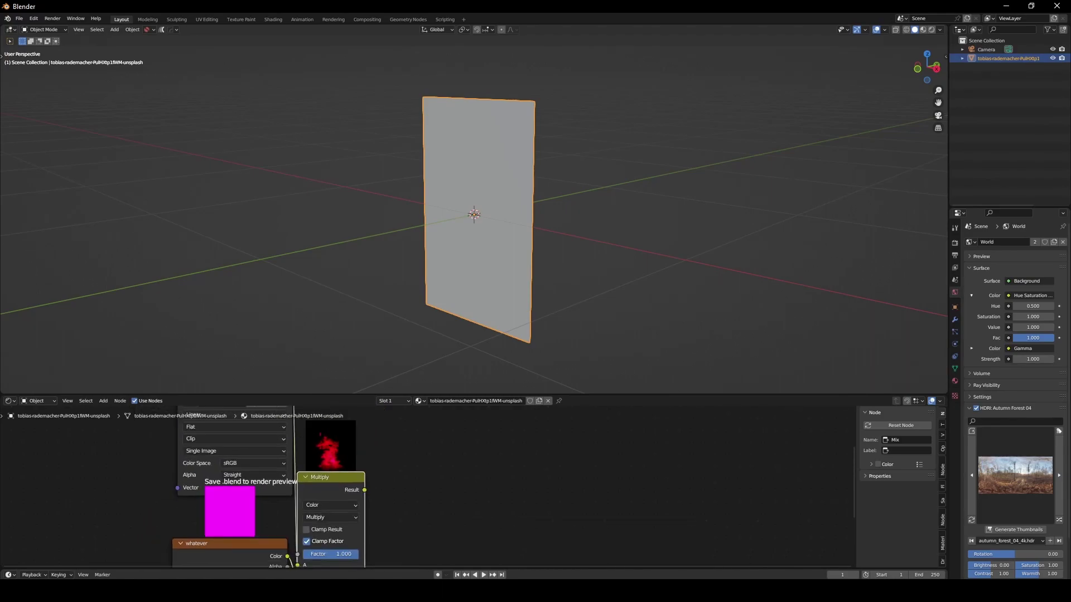
pyautogui.hotkey('shift', 'a')
pyautogui.click(464, 488)
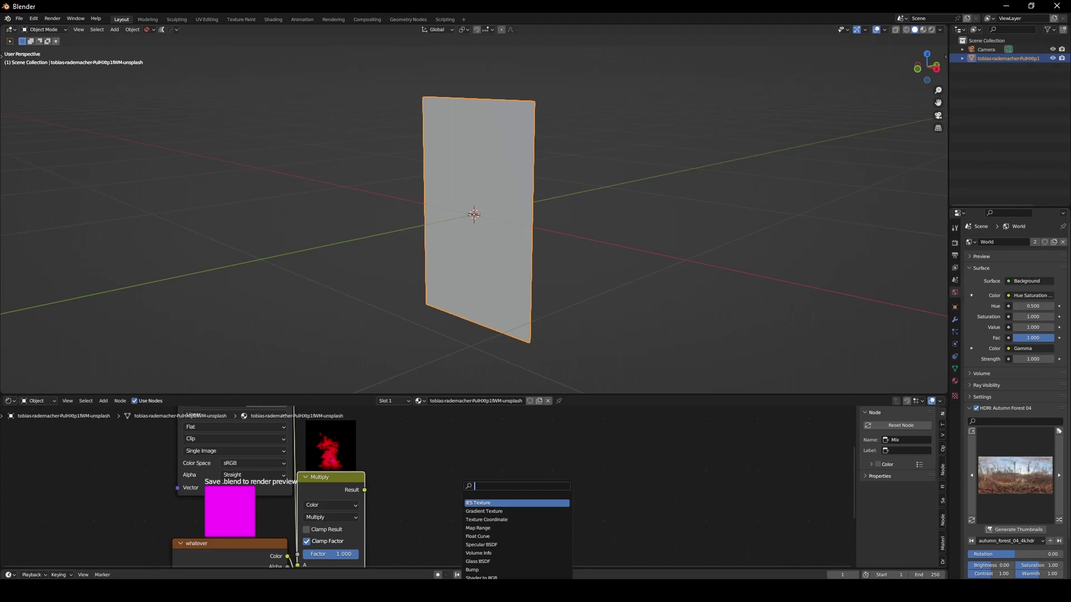
pyautogui.write('em')
pyautogui.press('Return')
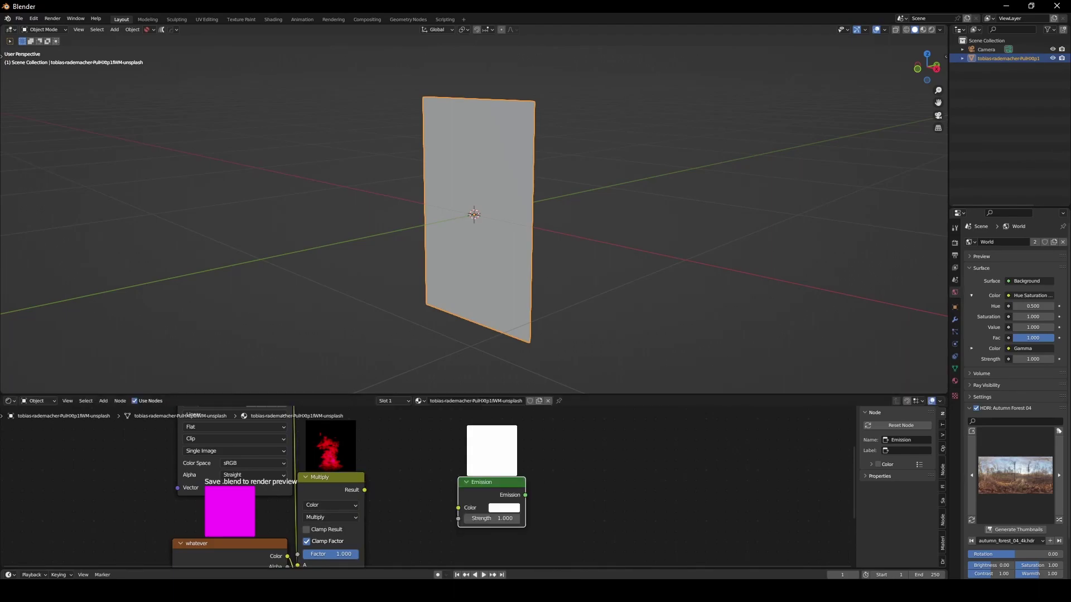
# Add a Transparent BSDF node and place it above the Emission node
pyautogui.hotkey('shift', 'a')
pyautogui.click(429, 473)
pyautogui.write('tra')
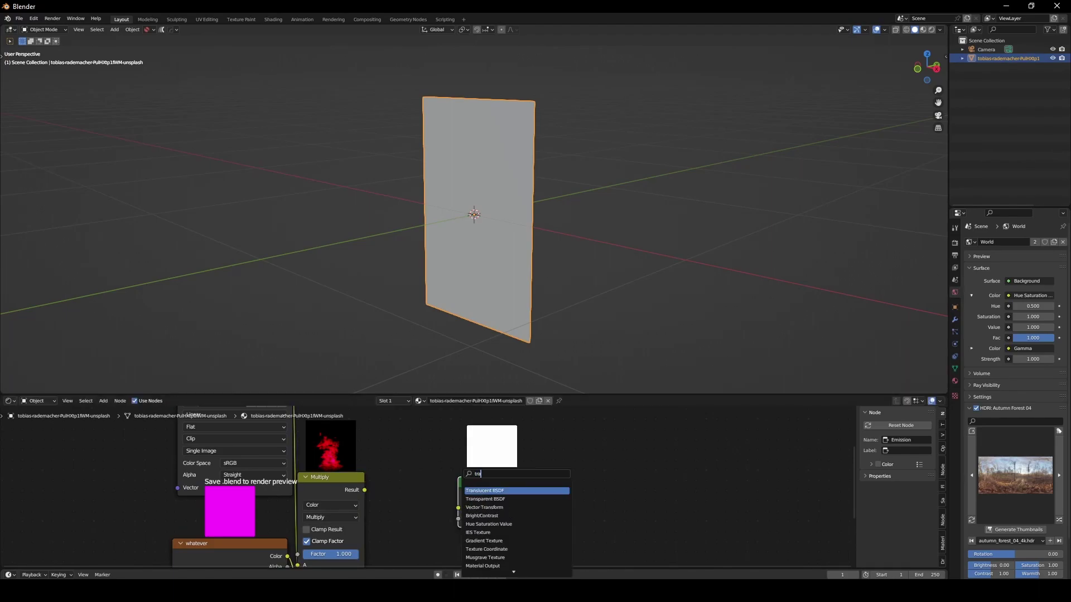
pyautogui.press('Down')
pyautogui.press('Return')
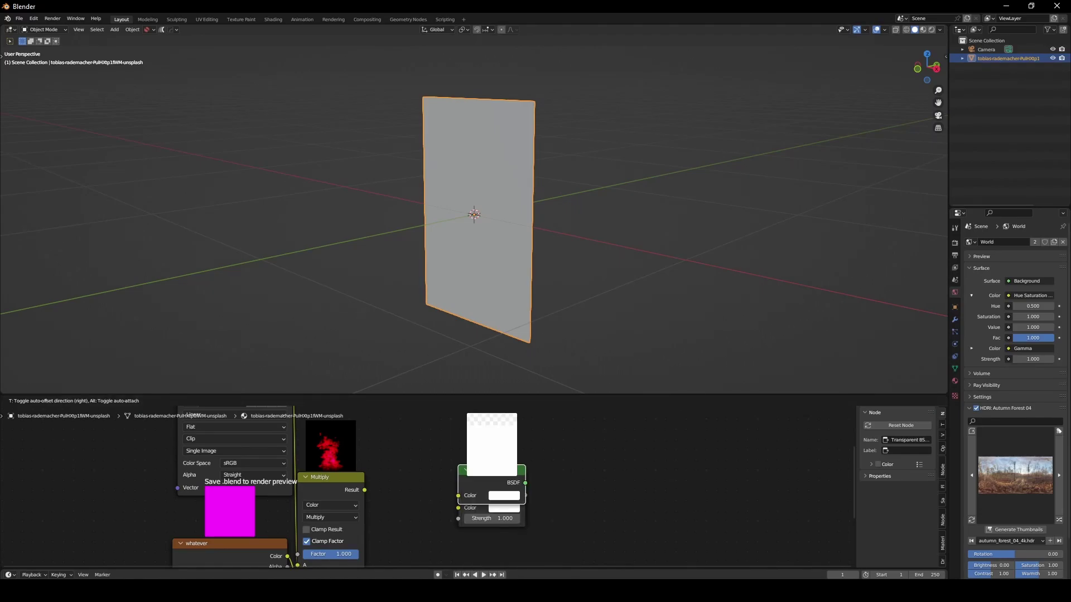
pyautogui.click(465, 420)
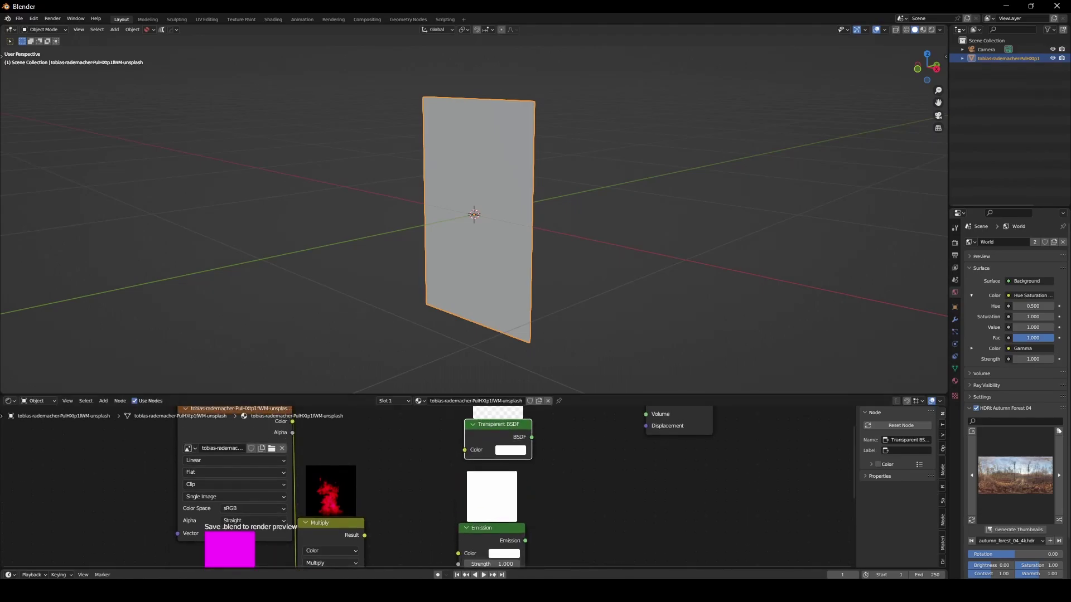
# Reposition the Emission node slightly and connect the Multiply node's Result to its Color input
pyautogui.moveTo(484, 528); pyautogui.dragTo(500, 521)
pyautogui.moveTo(418, 514); pyautogui.dragTo(429, 485, button='middle')
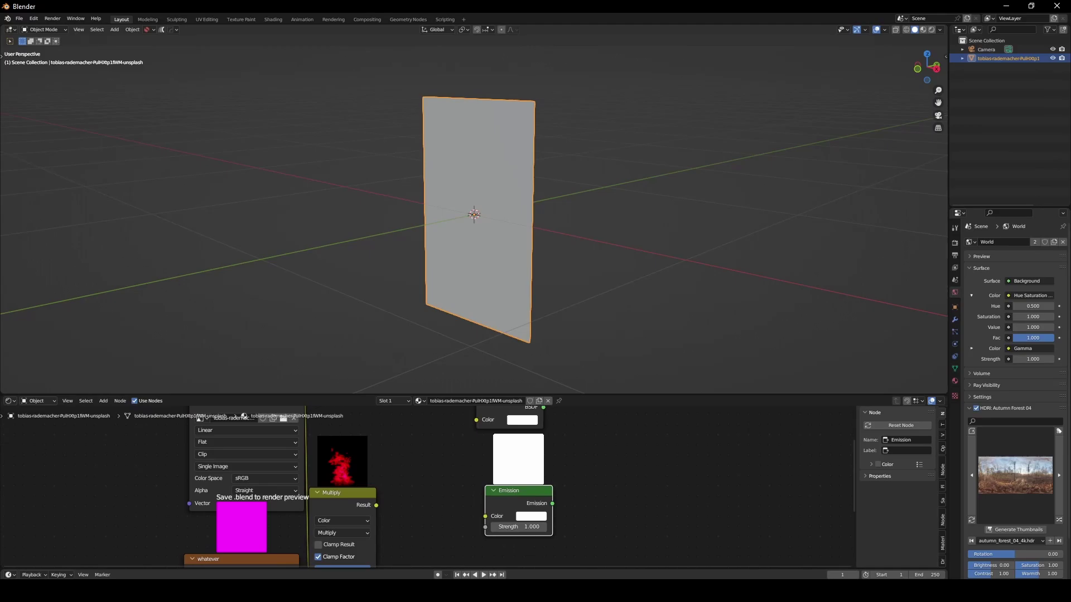
pyautogui.scroll(2, 429, 484)
pyautogui.moveTo(368, 509); pyautogui.dragTo(494, 522)
# Combine the Transparent BSDF and Emission in a Mix Shader and connect it to the Material Output's Surface input
pyautogui.moveTo(516, 429); pyautogui.dragTo(465, 465, button='middle')
pyautogui.scroll(-2, 468, 483)
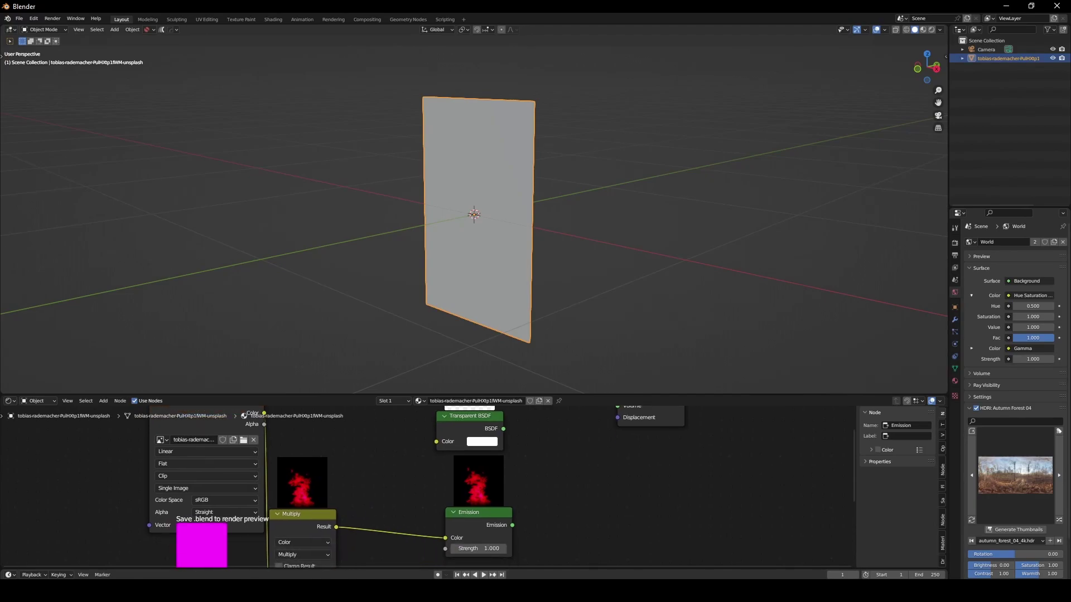
pyautogui.keyDown('alt'); pyautogui.moveTo(458, 441); pyautogui.dragTo(477, 513, button='right'); pyautogui.keyUp('alt')
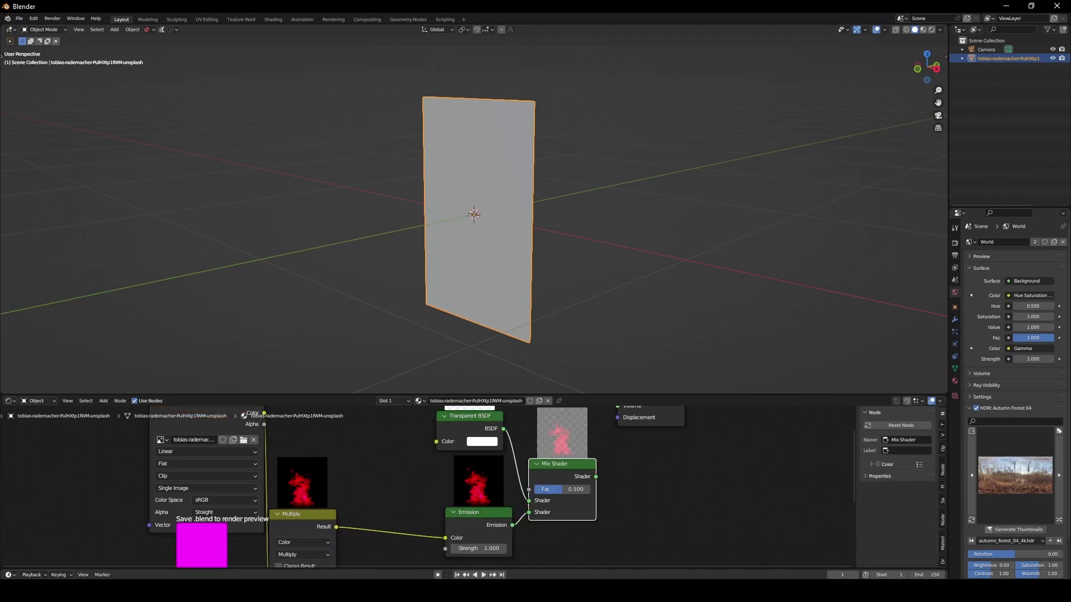
pyautogui.moveTo(557, 491); pyautogui.dragTo(497, 525, button='middle')
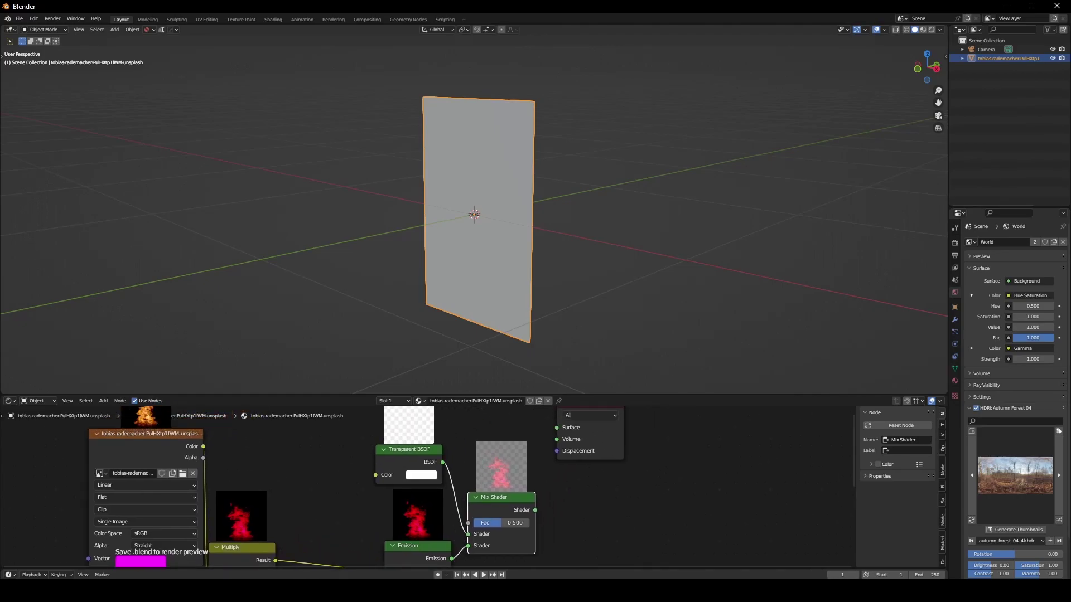
pyautogui.moveTo(535, 510); pyautogui.dragTo(556, 427)
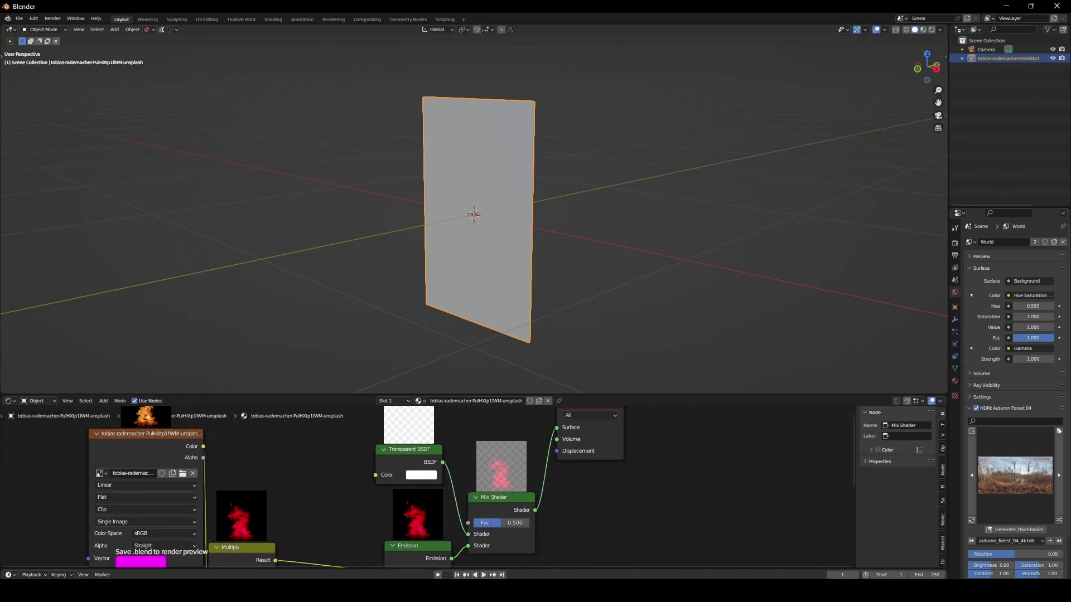
# Add an Invert node and place it above the Multiply node, between the fire image texture and the Transparent BSDF
pyautogui.moveTo(558, 446); pyautogui.dragTo(564, 483, button='middle')
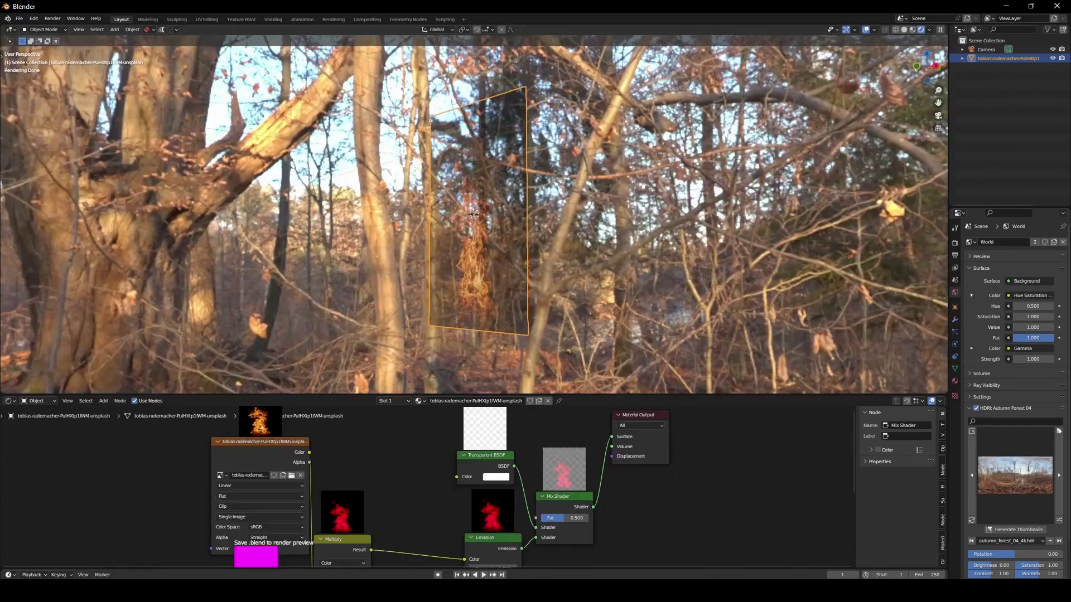
pyautogui.hotkey('shift', 'a')
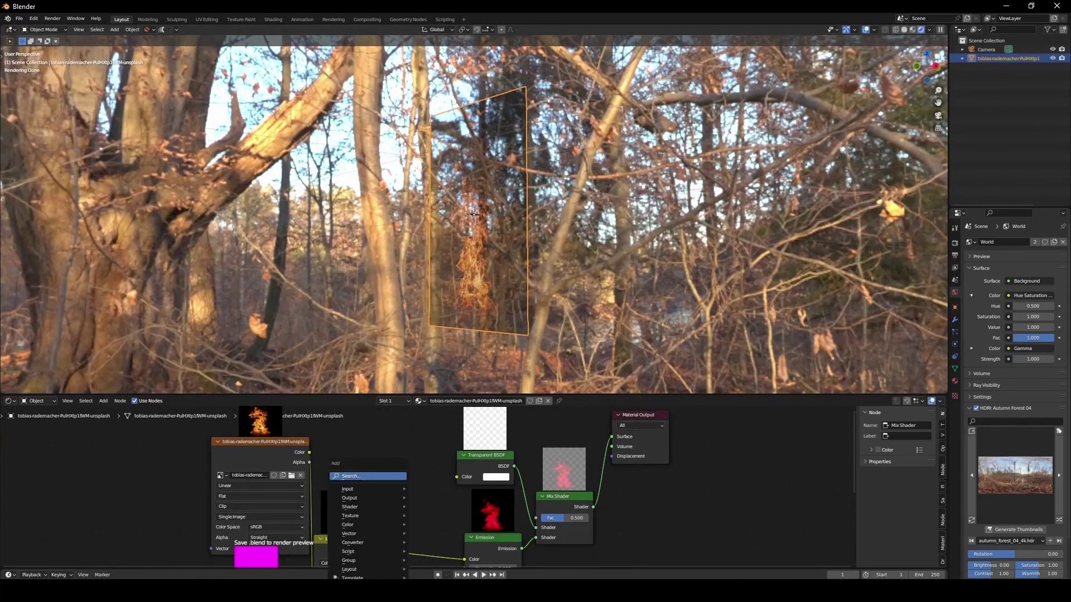
pyautogui.click(388, 476)
pyautogui.write('invert')
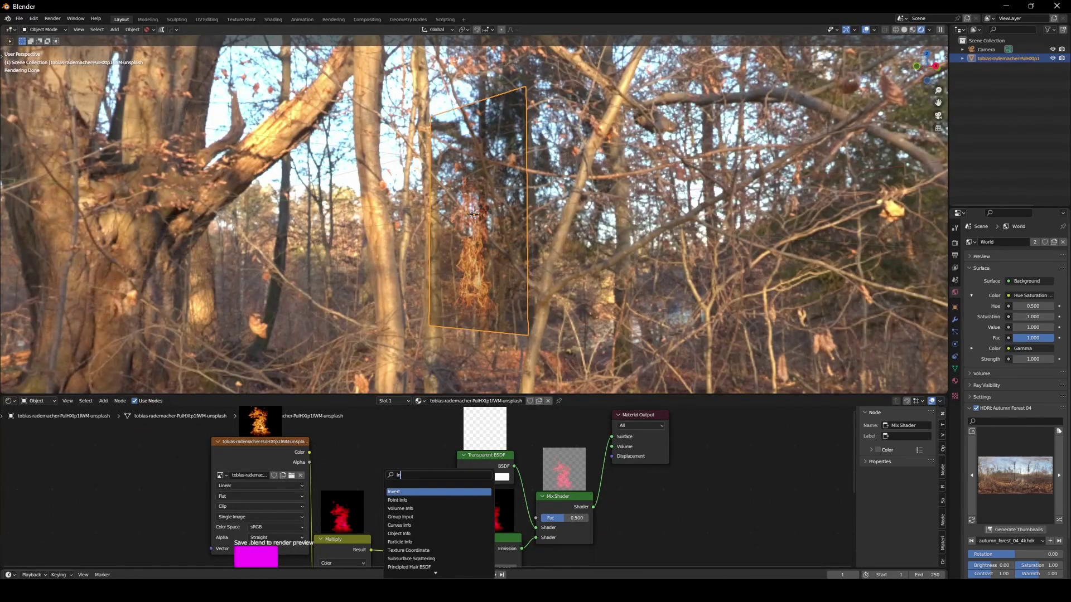
pyautogui.press('Return')
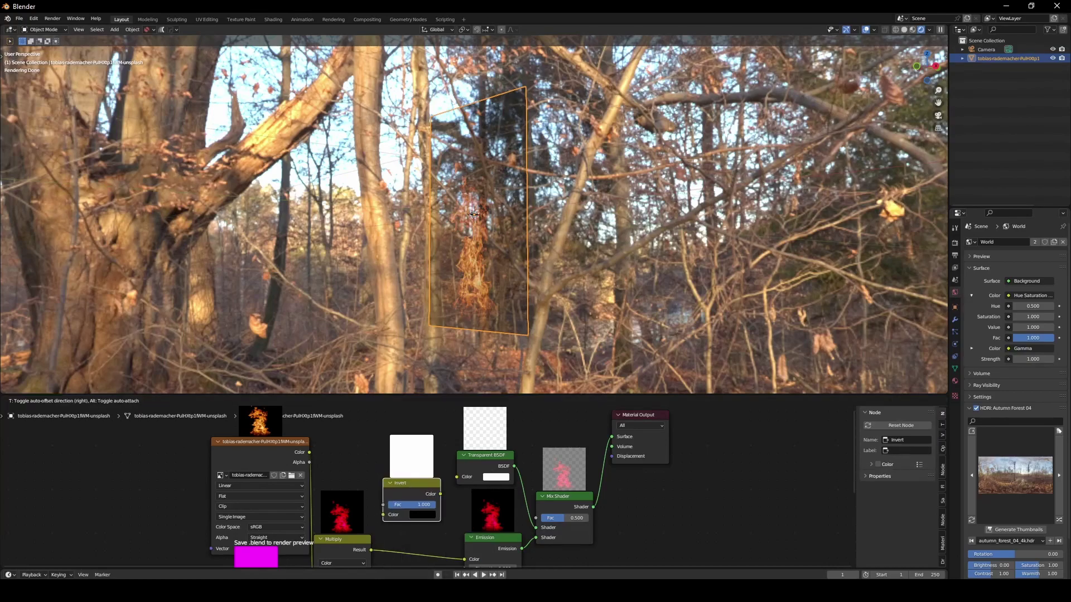
pyautogui.click(364, 434)
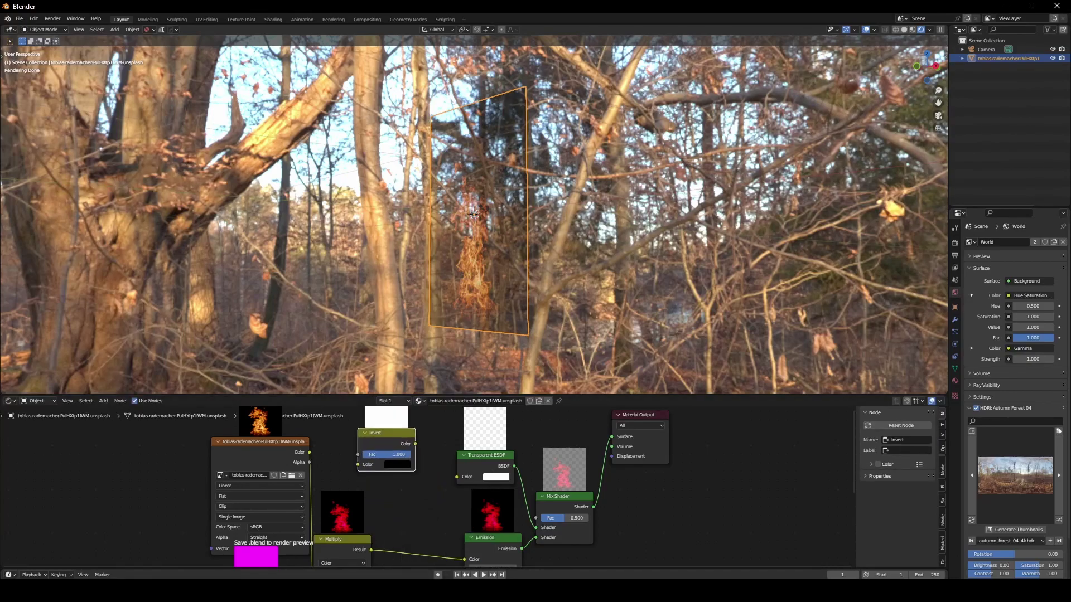
# Connect the fire image's Color through the Invert node to the Mix Shader's Fac input and mute the Invert node
pyautogui.moveTo(309, 452); pyautogui.dragTo(357, 464)
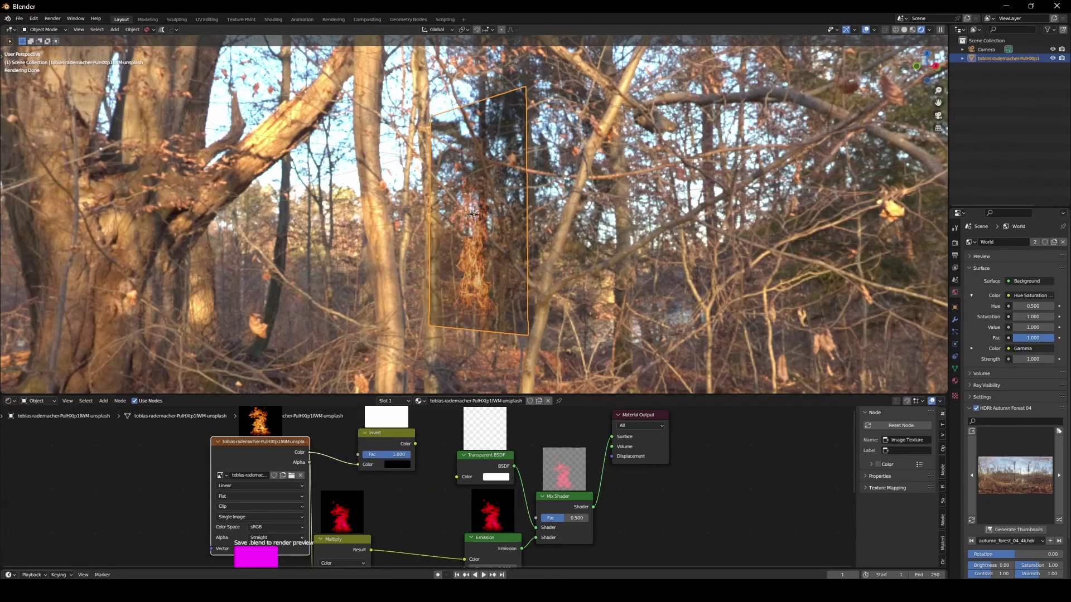
pyautogui.moveTo(416, 444); pyautogui.dragTo(456, 476)
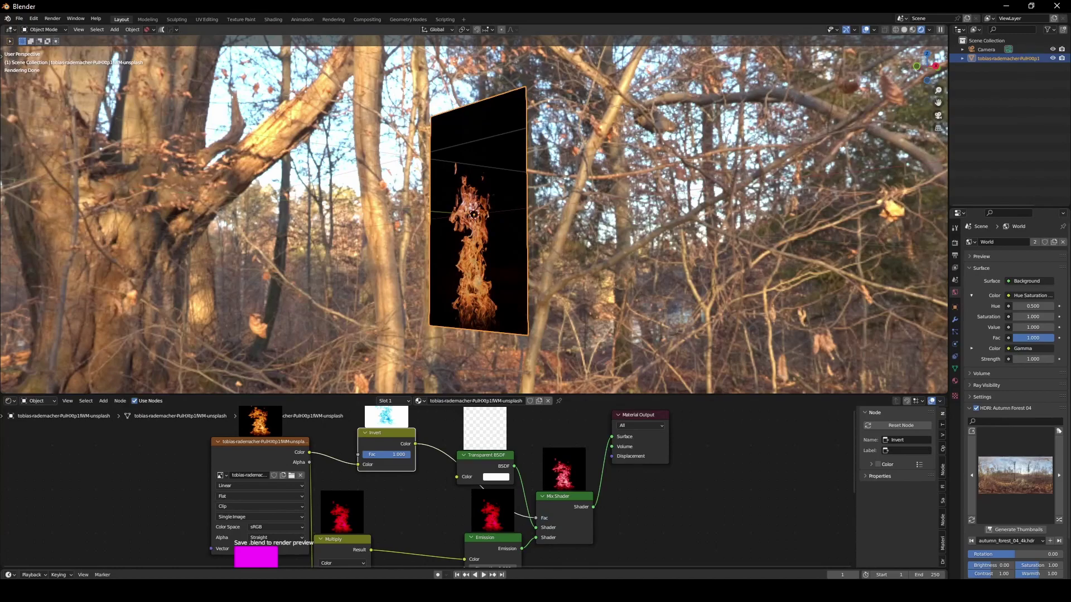
pyautogui.press('m')
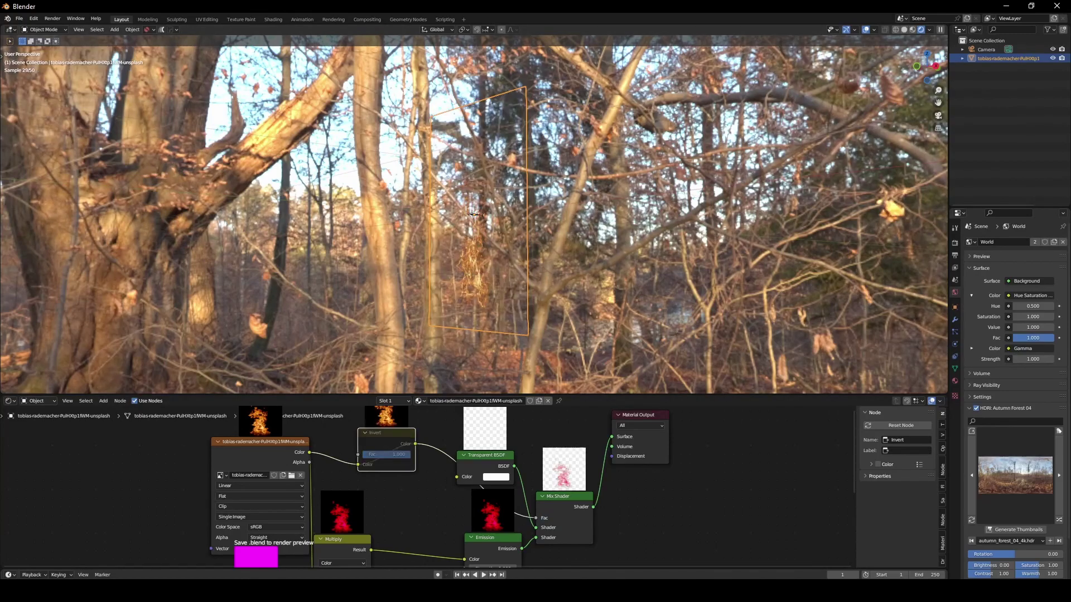
# Move the fire image texture node slightly farther away from the Invert node
pyautogui.moveTo(473, 214); pyautogui.dragTo(434, 144, button='middle')
pyautogui.scroll(-1, 428, 484)
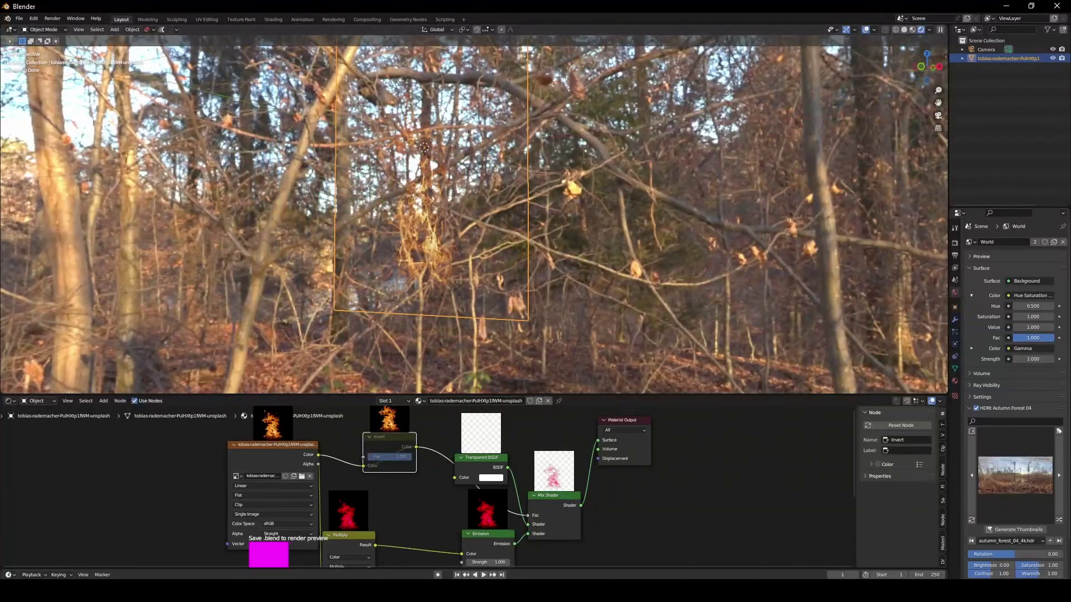
pyautogui.scroll(-2, 428, 483)
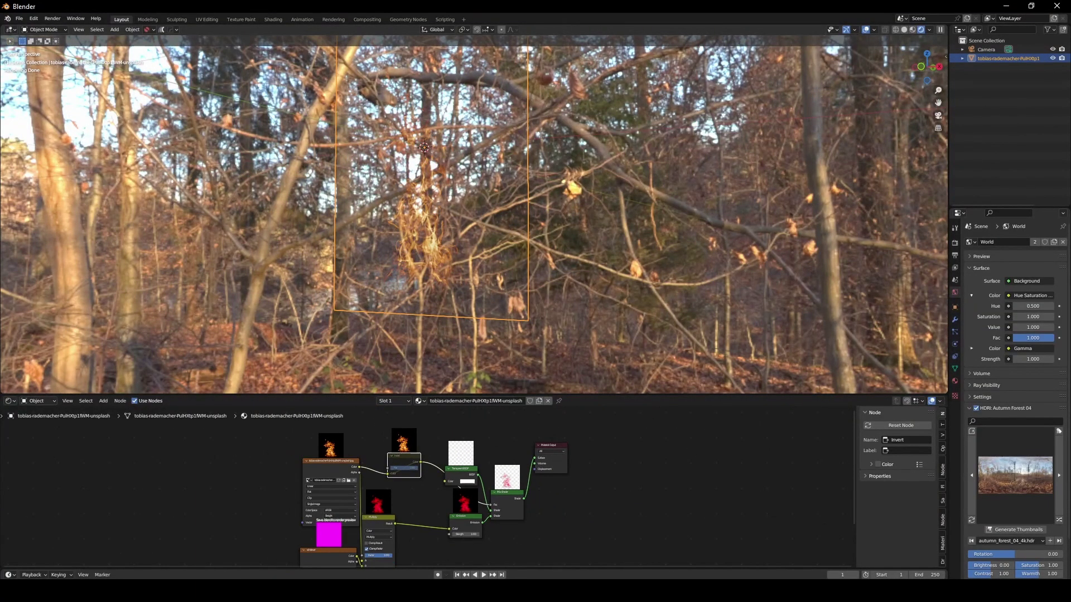
pyautogui.moveTo(332, 461); pyautogui.dragTo(310, 458)
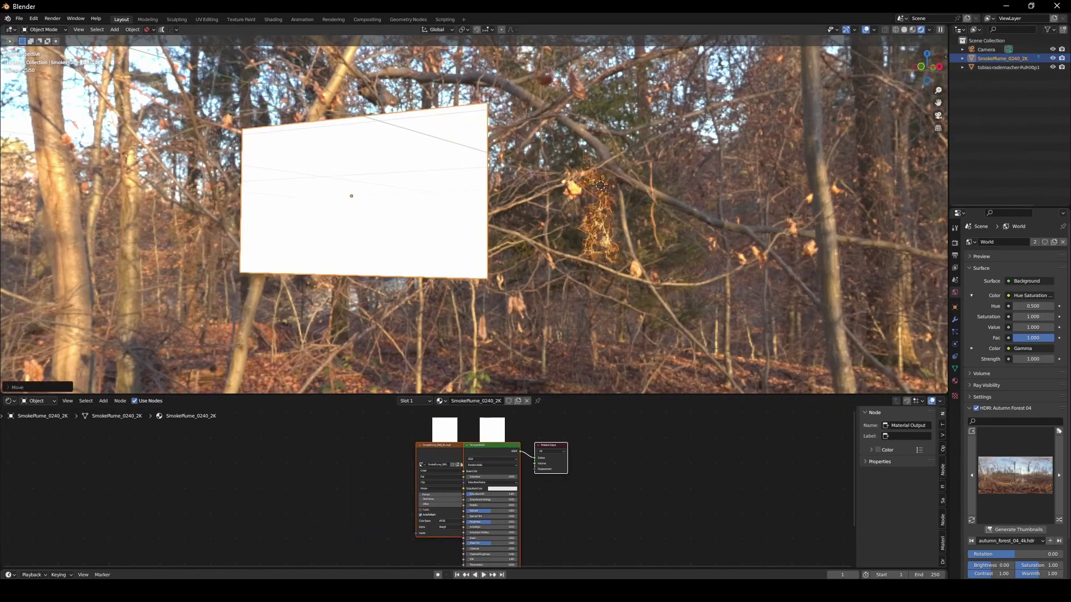
# Play the smoke plume animation and pause it at frame 89
pyautogui.scroll(1, 474, 214)
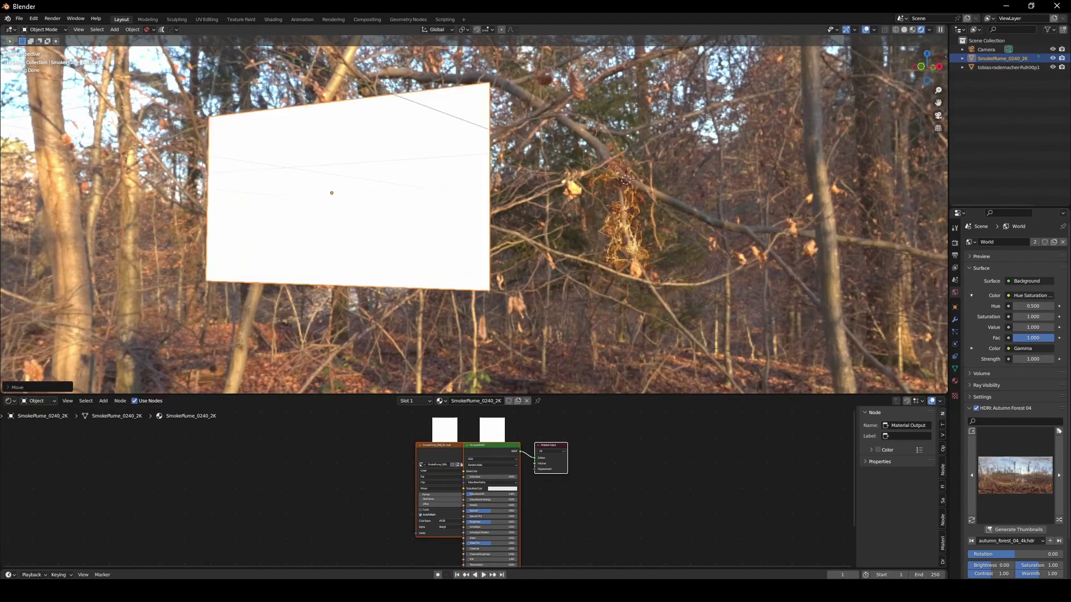
pyautogui.press('space')
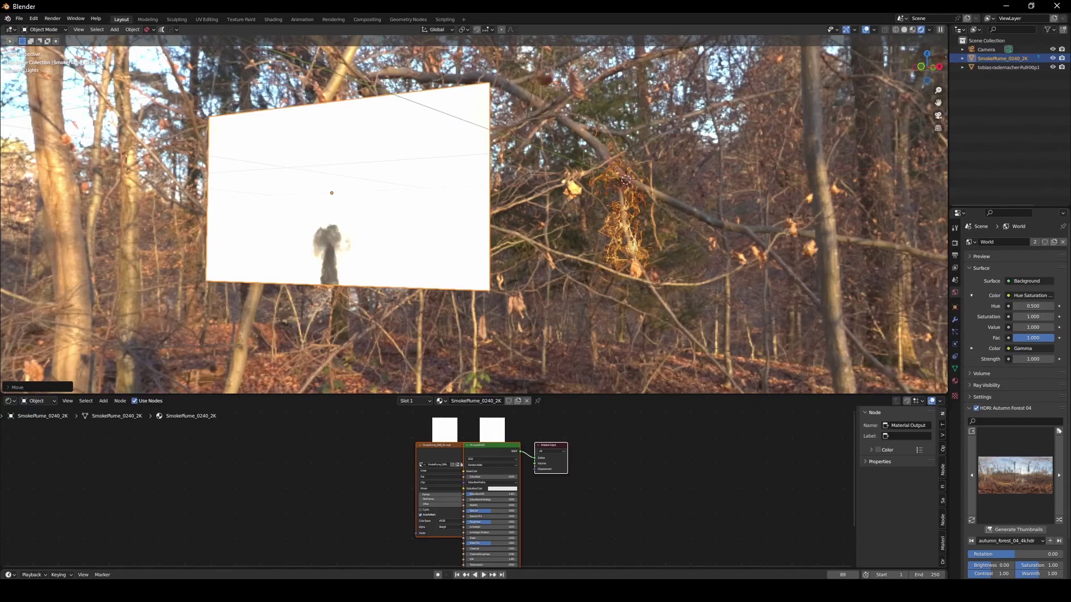
pyautogui.press('space')
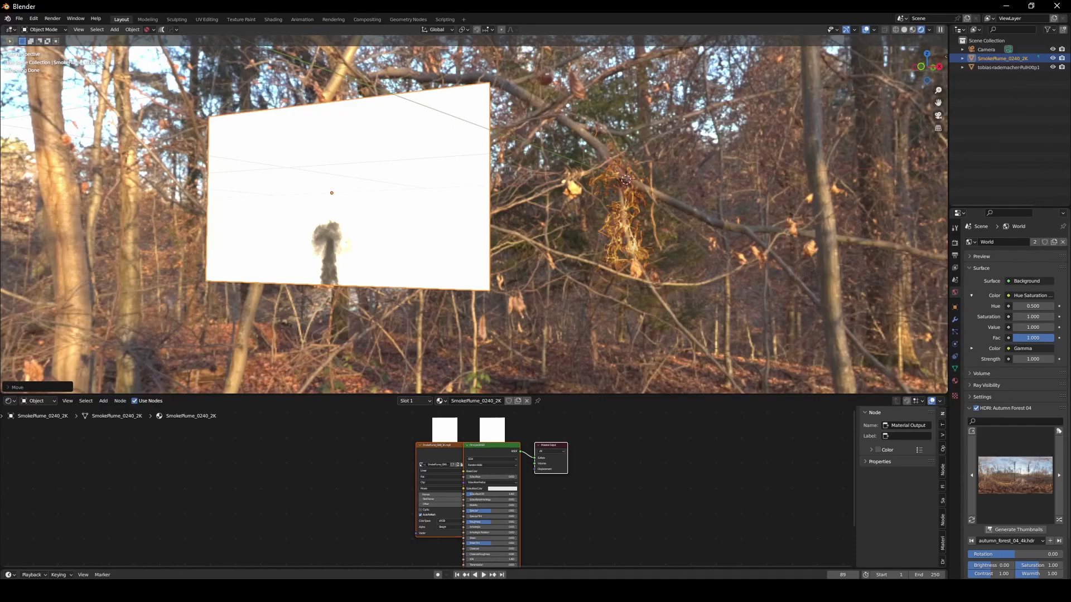
# Select the fire plane and toggle its Invert node on and back to muted to compare both results
pyautogui.click(629, 223)
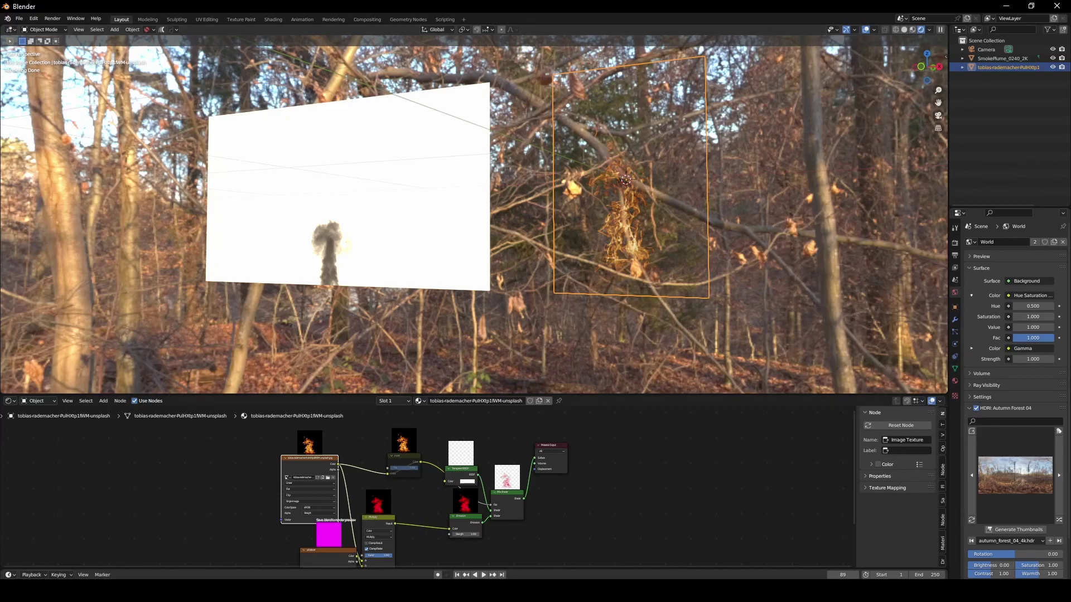
pyautogui.click(405, 457)
pyautogui.press('m')
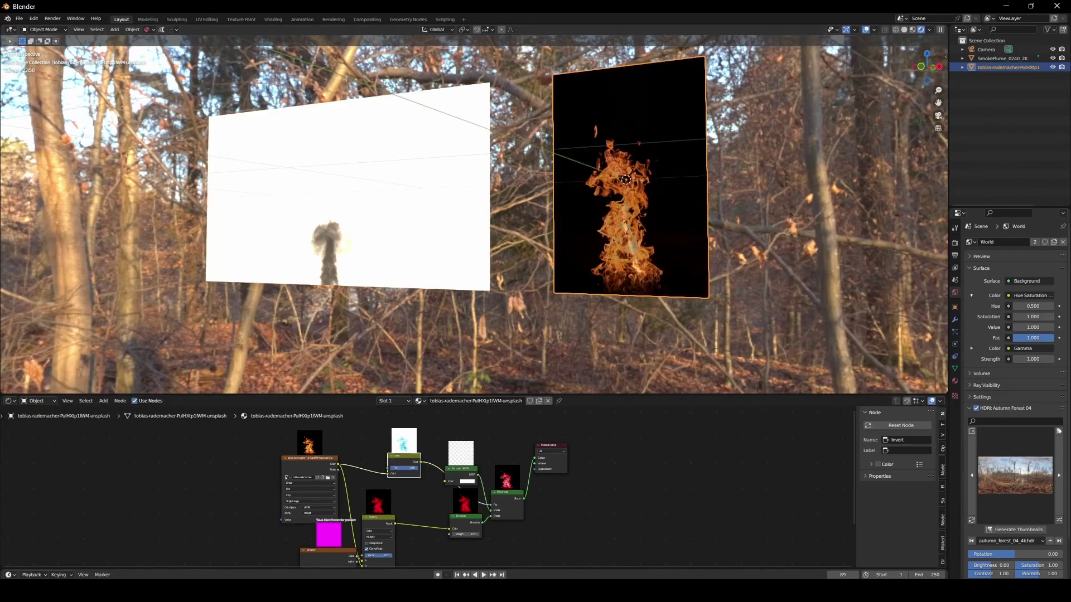
pyautogui.press('m')
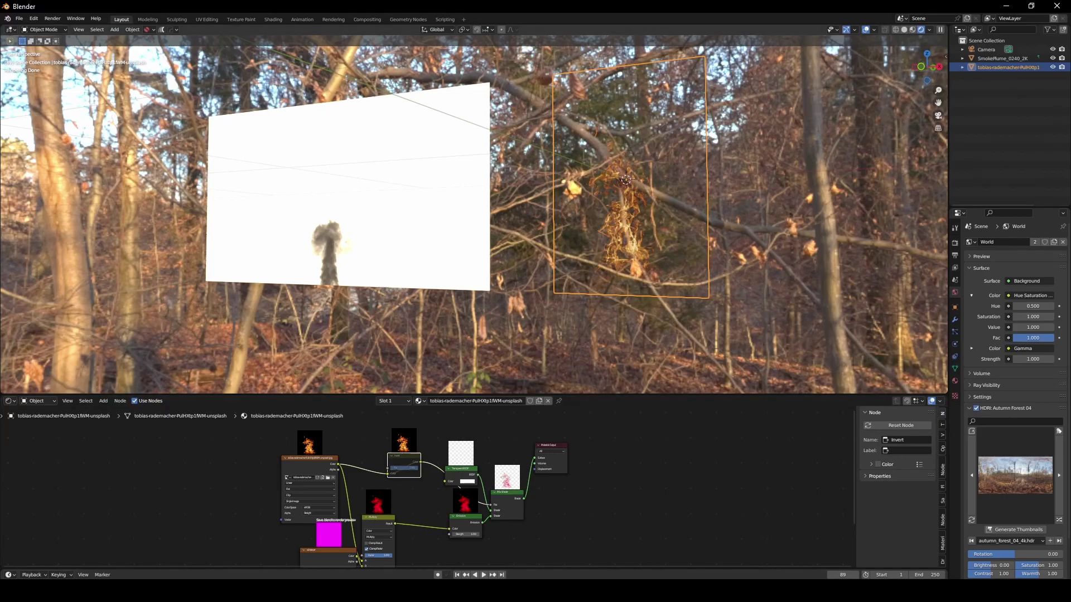
# Apply the Transparent Plane operation to the SmokePlume_0240_2K plane and unmute the Invert node in its material
pyautogui.click(446, 262)
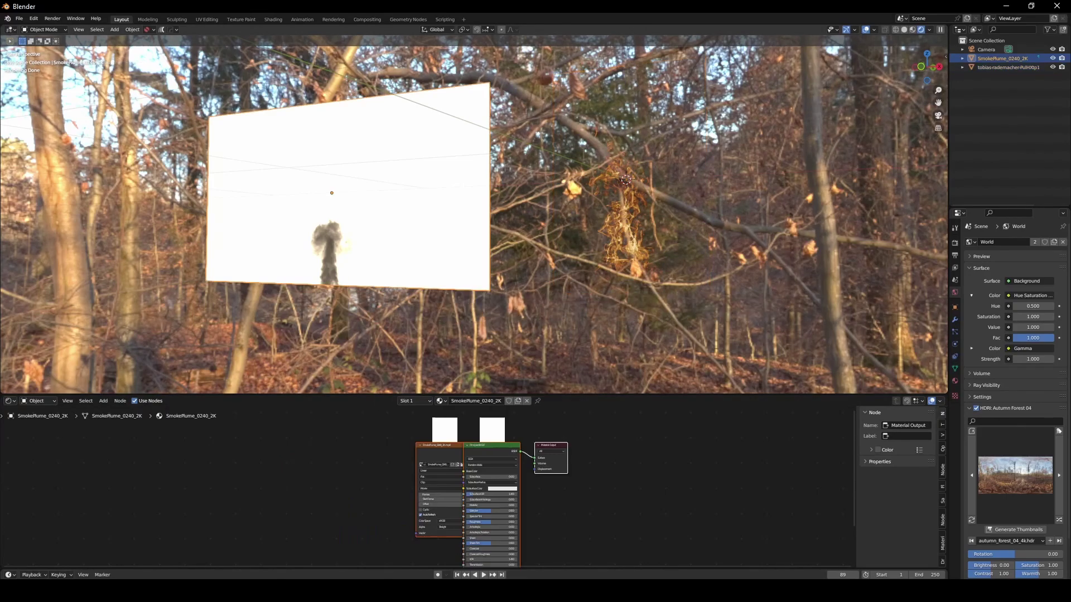
pyautogui.rightClick(446, 266)
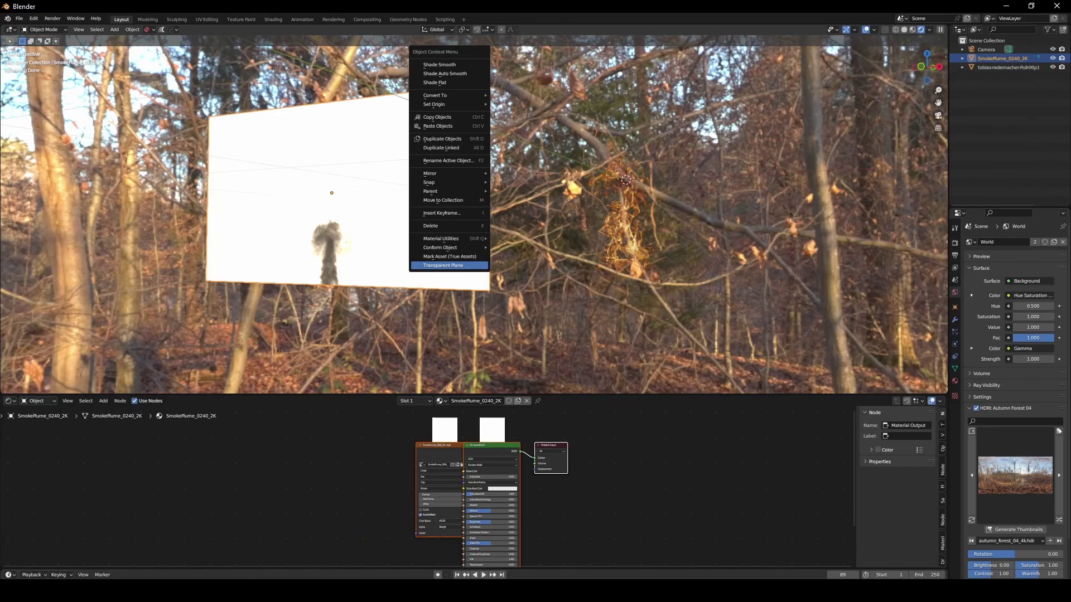
pyautogui.click(447, 266)
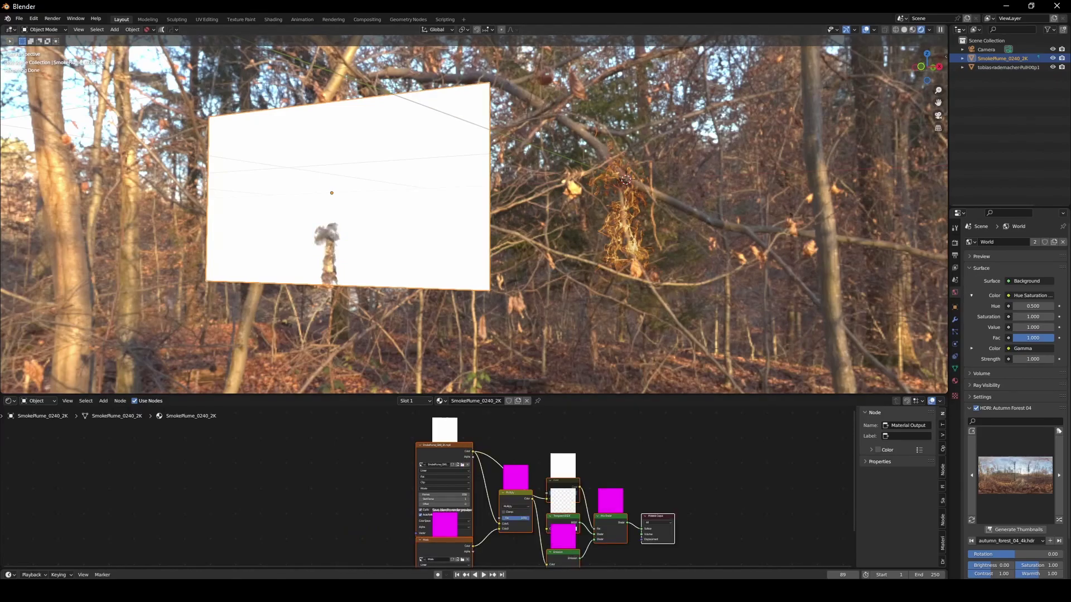
pyautogui.click(564, 481)
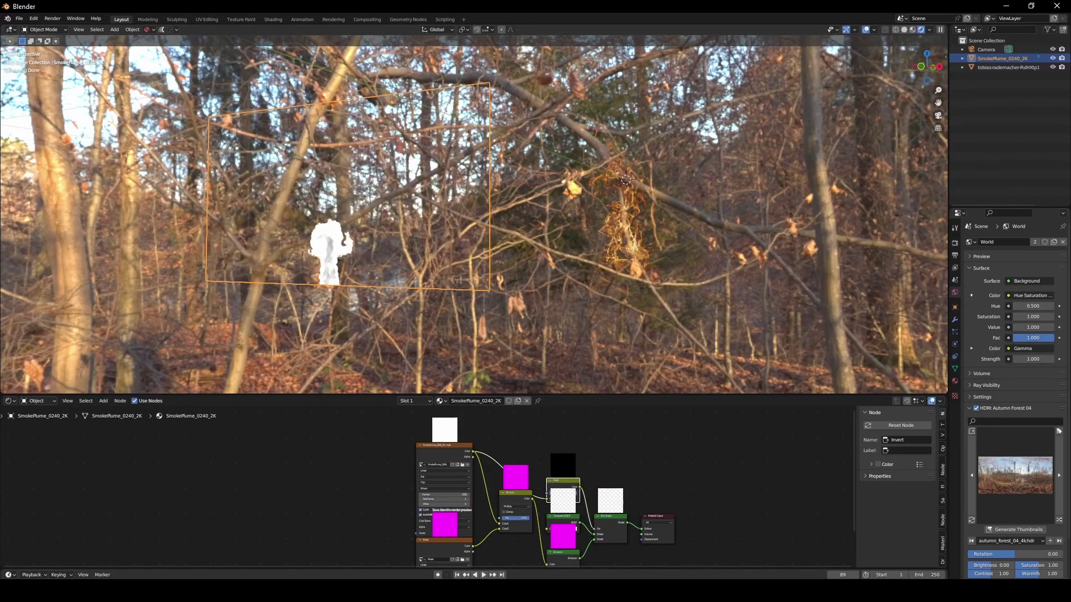
# Set the smoke material's Emission strength to 1 and play the animation
pyautogui.moveTo(561, 524); pyautogui.dragTo(448, 451, button='middle')
pyautogui.scroll(3, 530, 473)
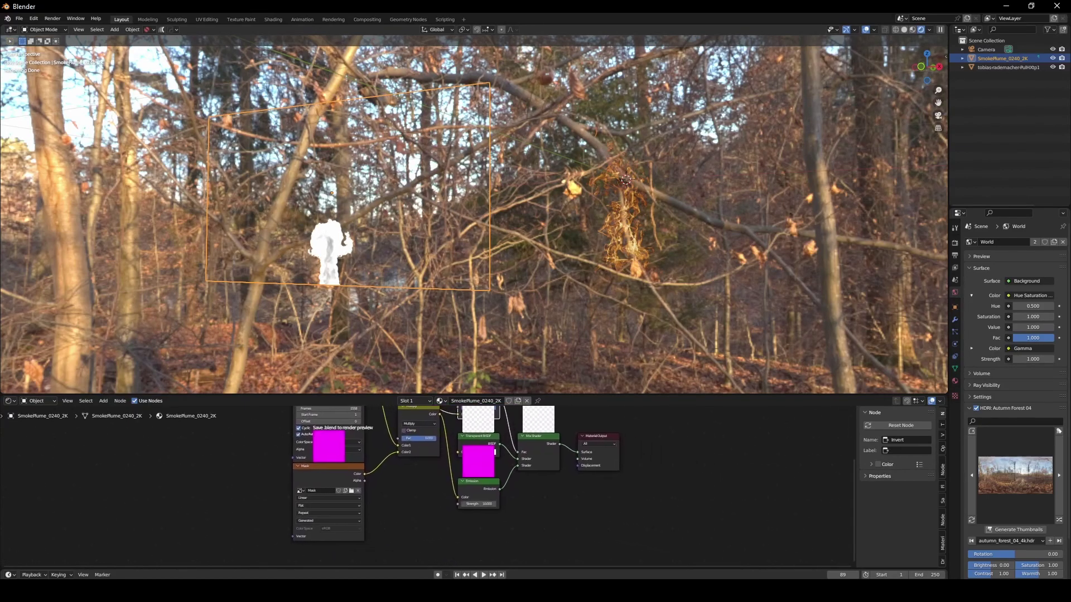
pyautogui.scroll(4, 448, 451)
pyautogui.click(496, 510)
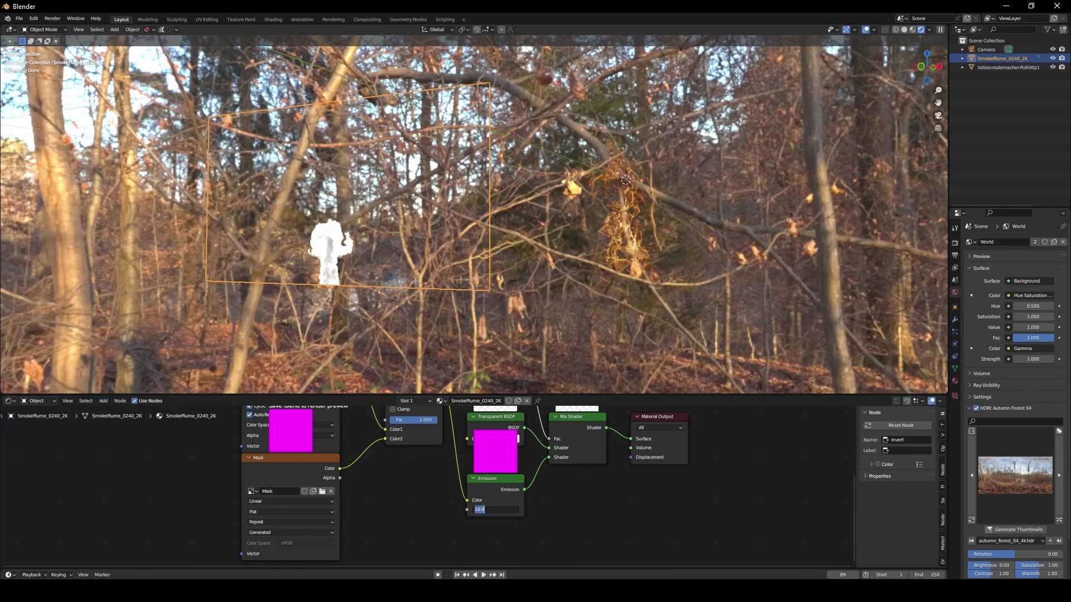
pyautogui.write('1')
pyautogui.press('Return')
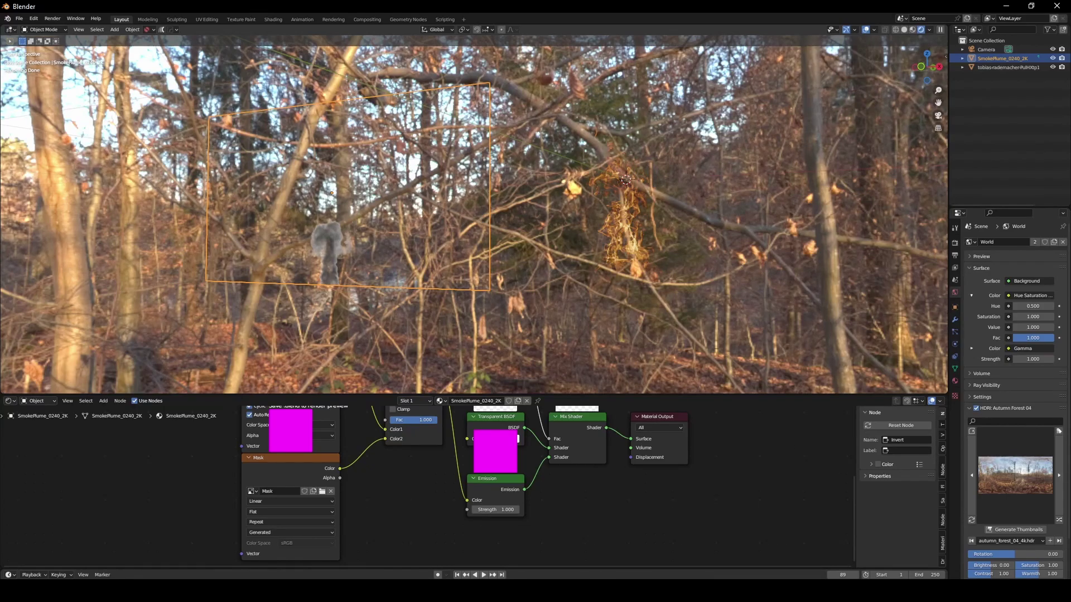
pyautogui.press('space')
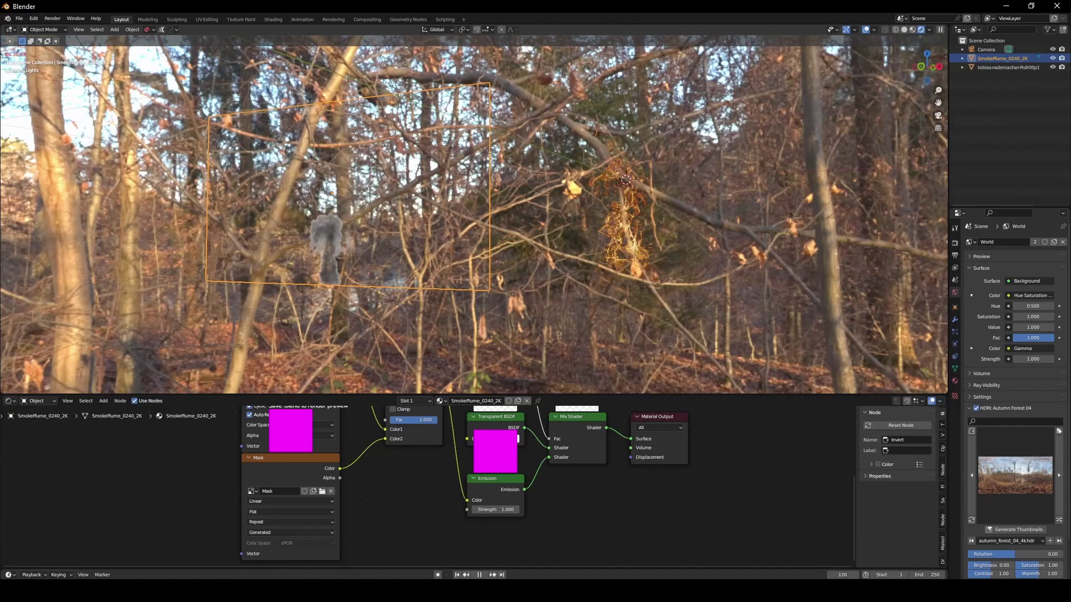